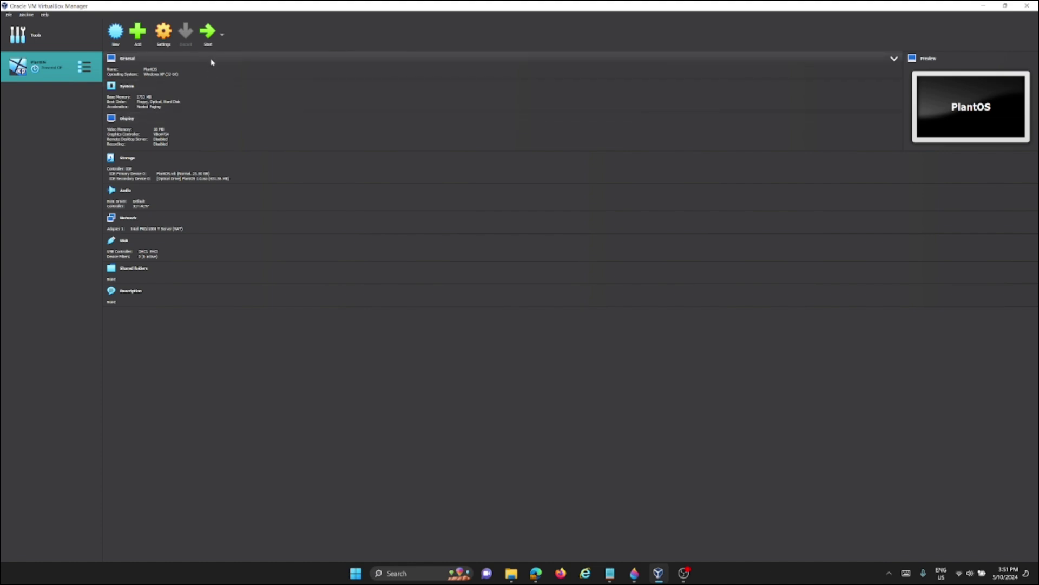
Start the PlantOS VM and bring its window up at Windows XP Setup.
left_click(208, 34)
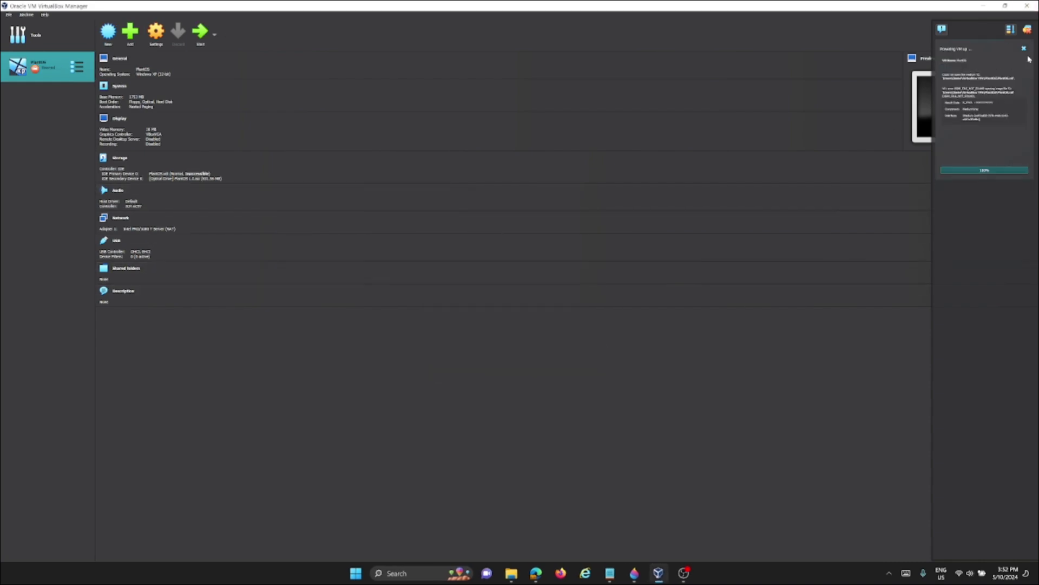
left_click(1029, 33)
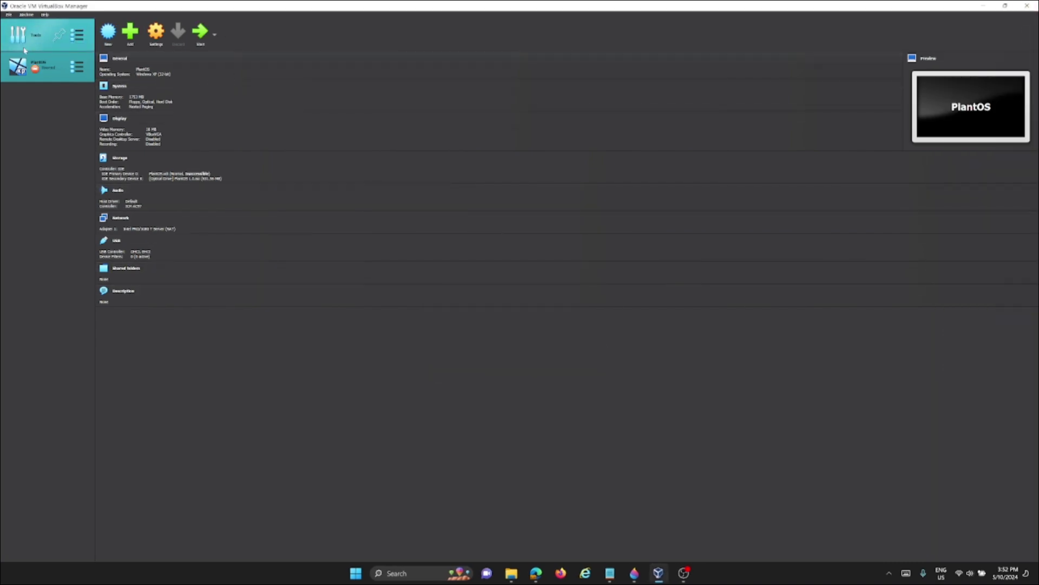
left_click(25, 16)
left_click(43, 90)
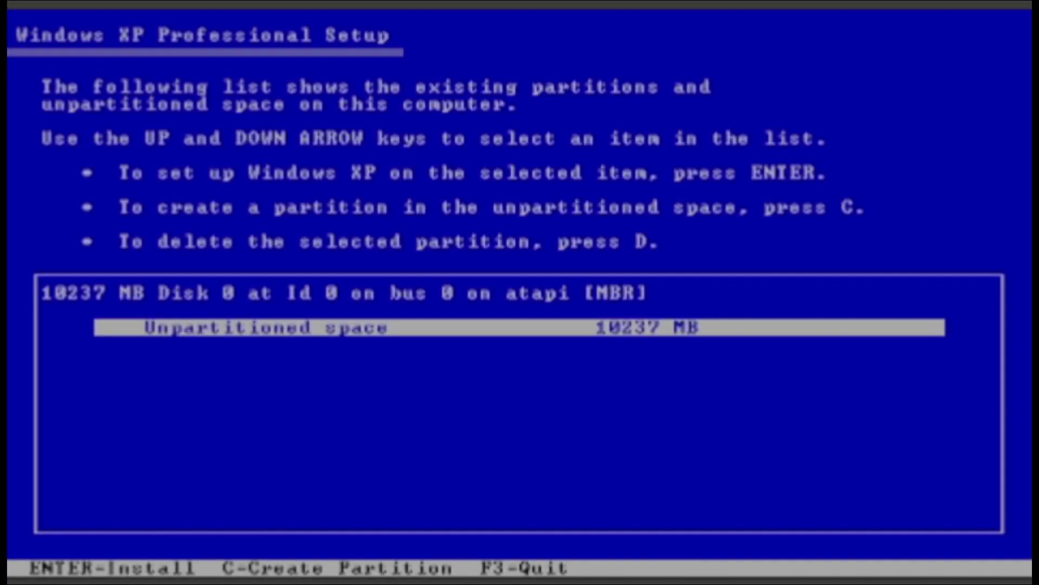
Create a partition in the unpartitioned space and quick-format it as NTFS.
key("Return")
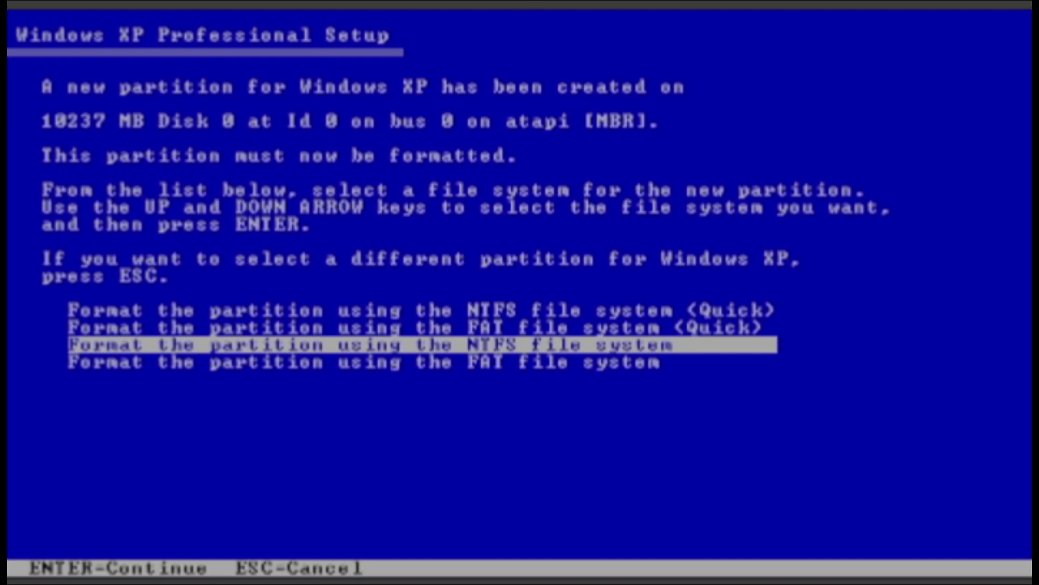
key("Up")
key("Up")
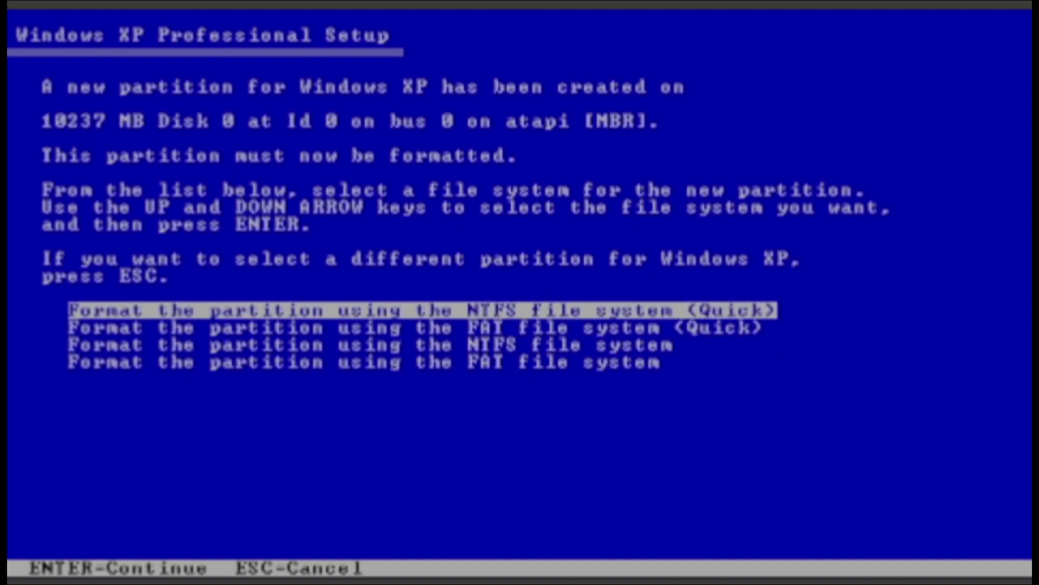
key("Return")
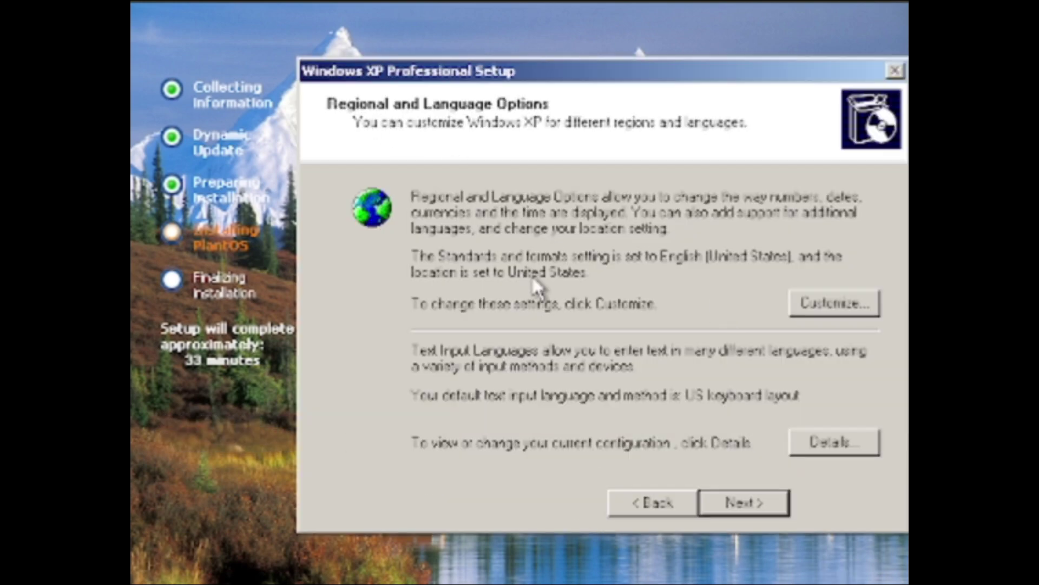
Accept the regional options, enter a user name, and accept the computer name page.
left_click(744, 502)
type("Name")
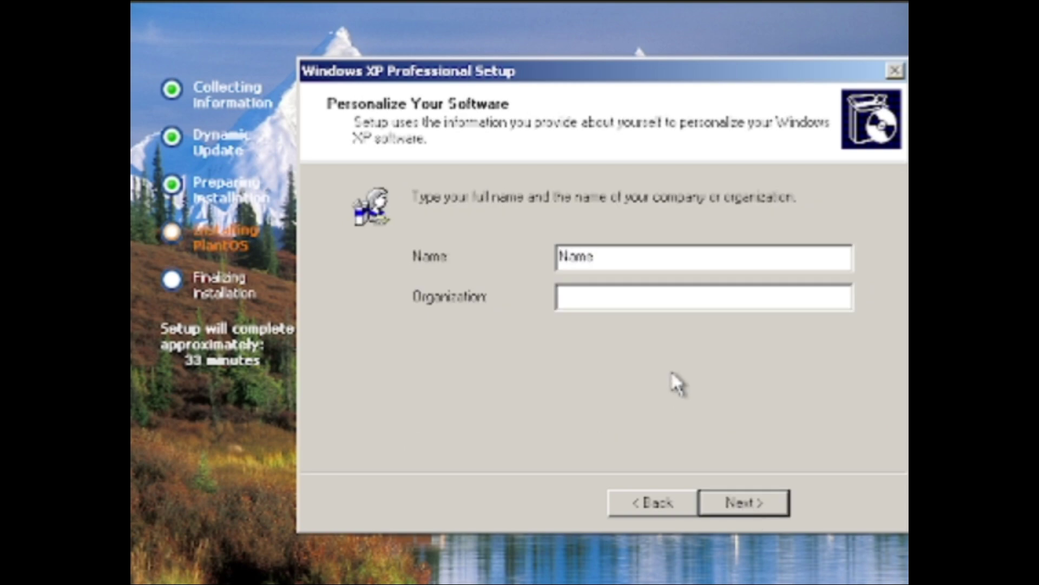
left_click(736, 497)
left_click(743, 508)
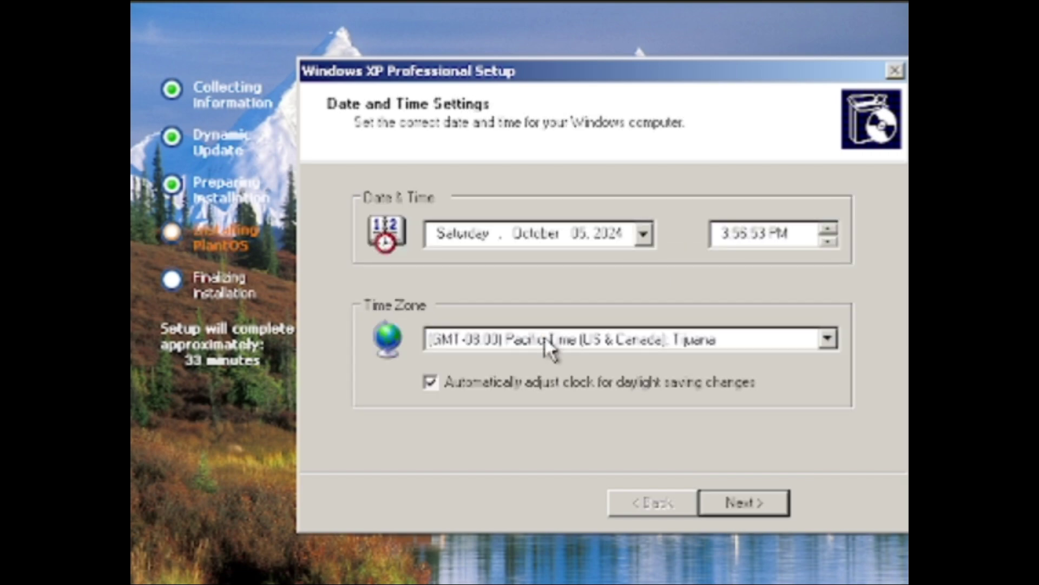
Set the time zone to (GMT+10:00) Canberra, Melbourne, Sydney.
left_click(557, 344)
scroll(544, 338, "down", 14)
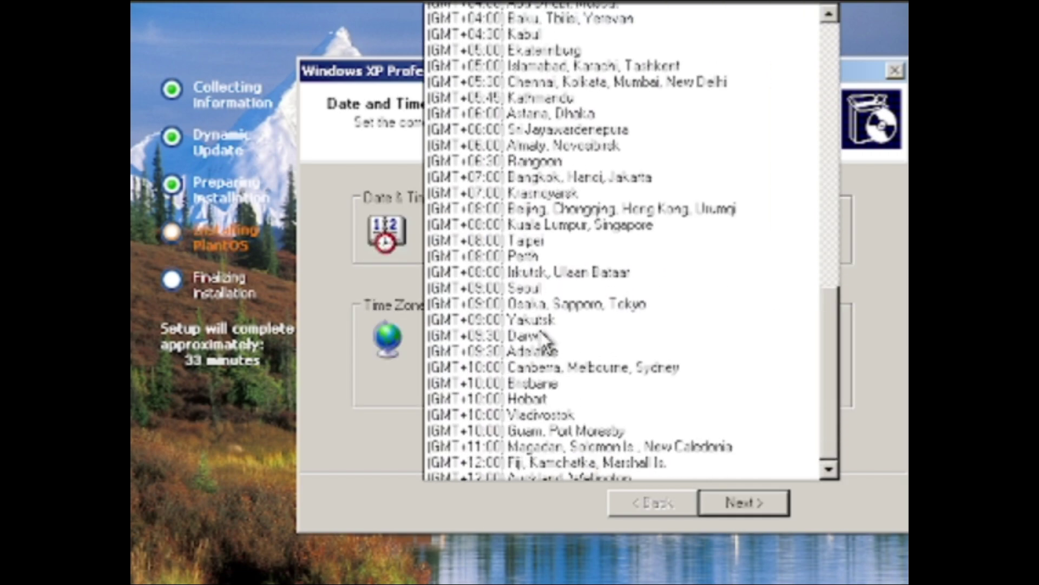
left_click(565, 353)
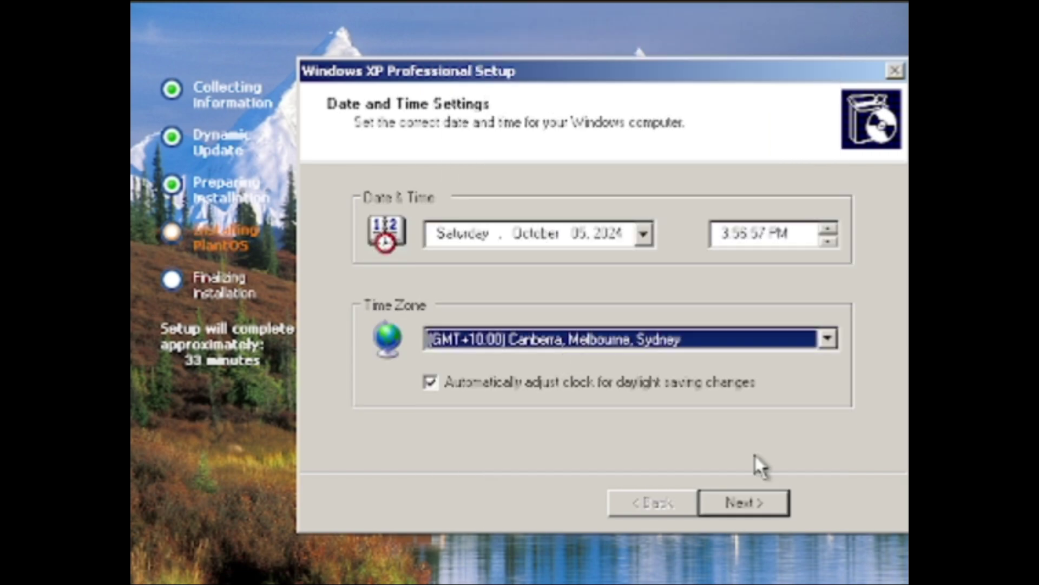
left_click(746, 502)
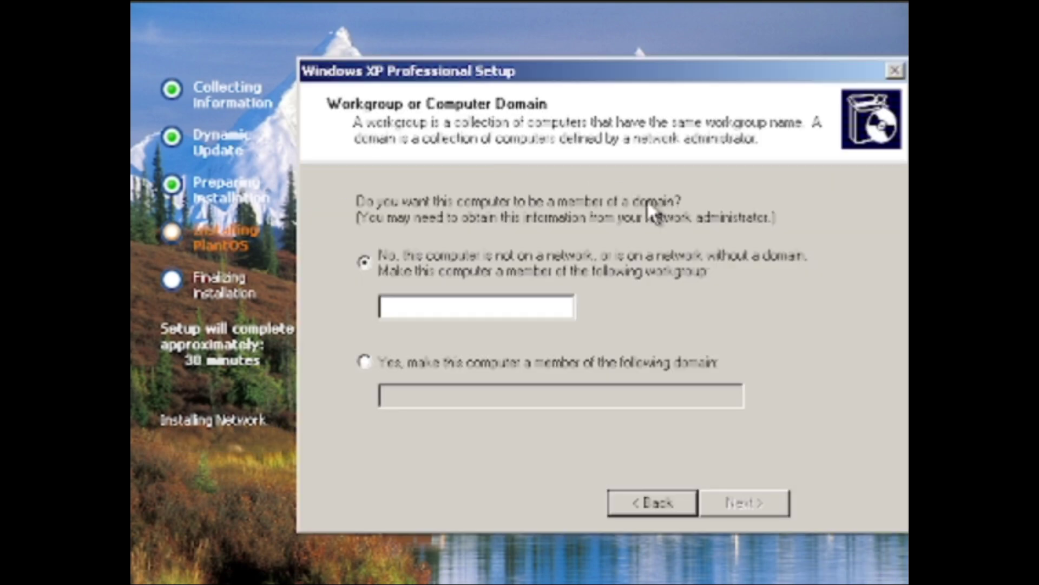
Enter WORKGROUP as the workgroup name and continue setup.
left_click(471, 312)
type("WORKGROUP")
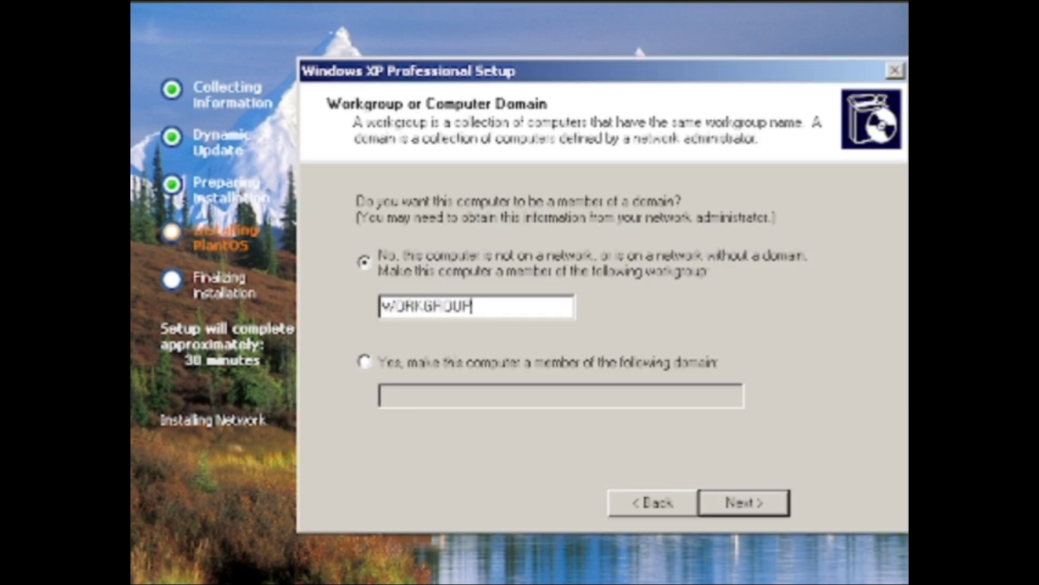
left_click(742, 499)
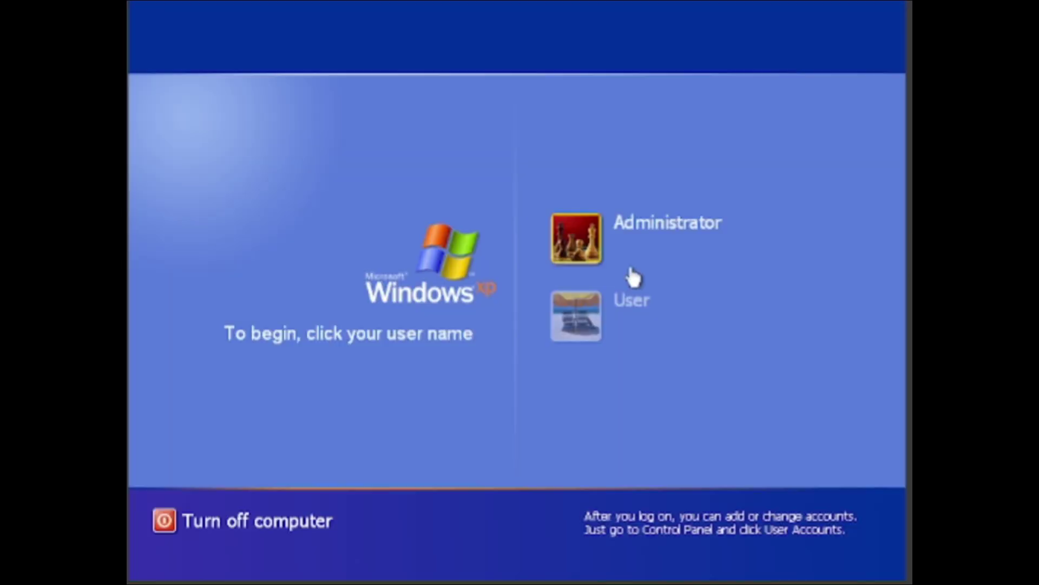
Log on as Administrator and dismiss the antivirus risk warning.
left_click(573, 246)
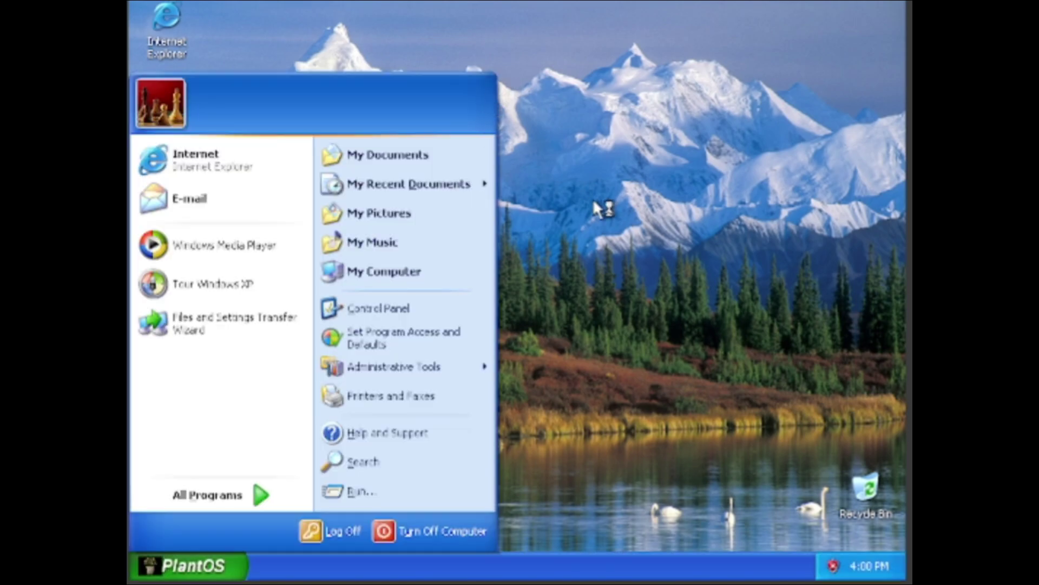
left_click(594, 204)
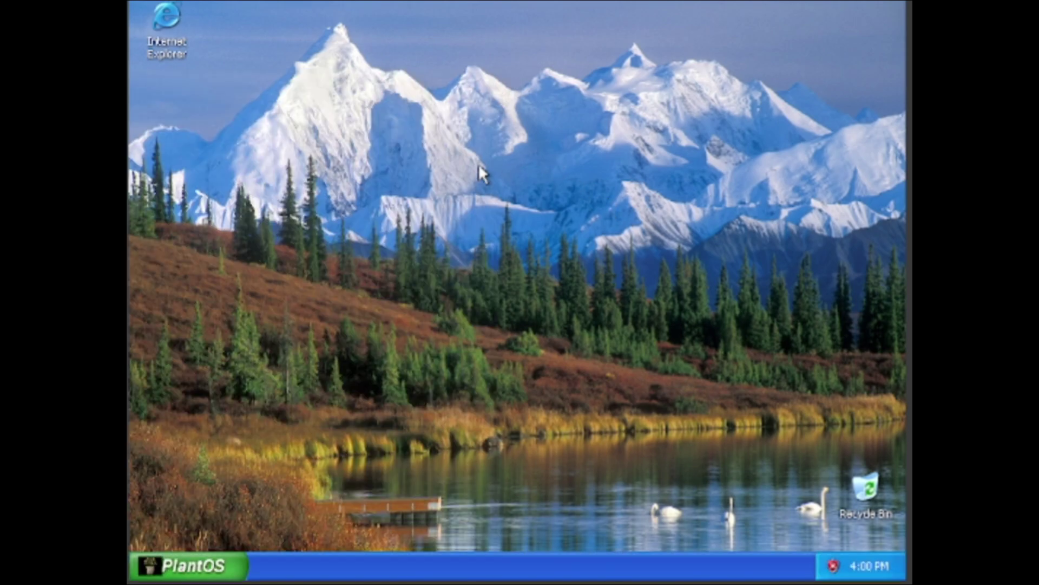
left_click(234, 558)
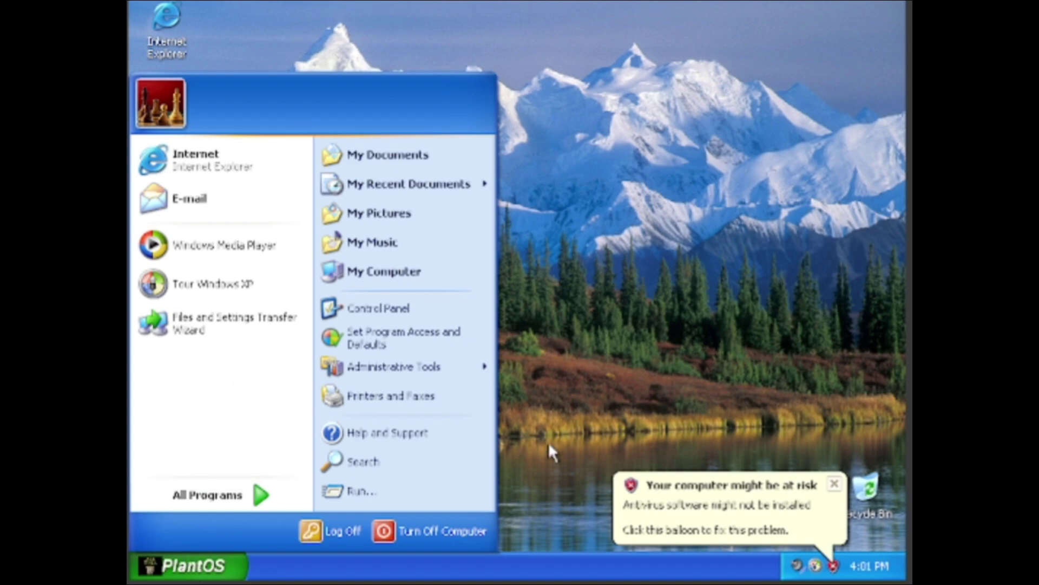
left_click(563, 426)
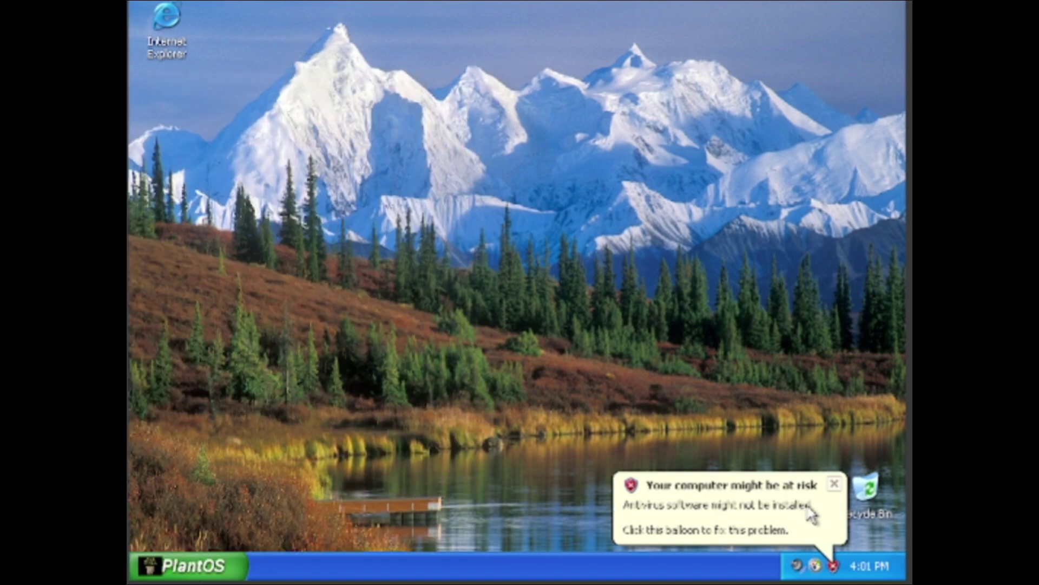
left_click(835, 484)
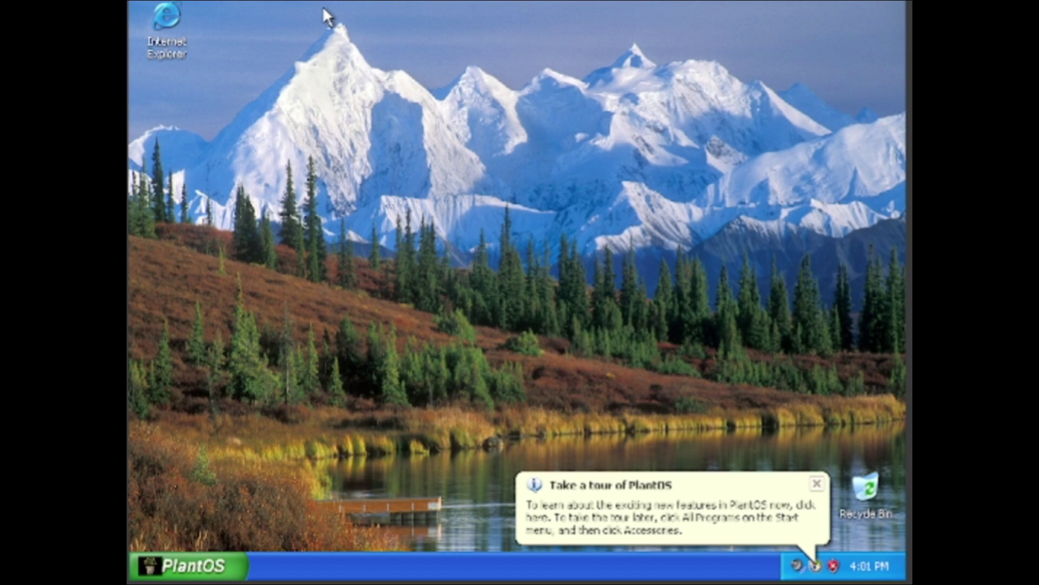
Run the VirtualBox Guest Additions installer from drive D: in My Computer.
left_click(199, 556)
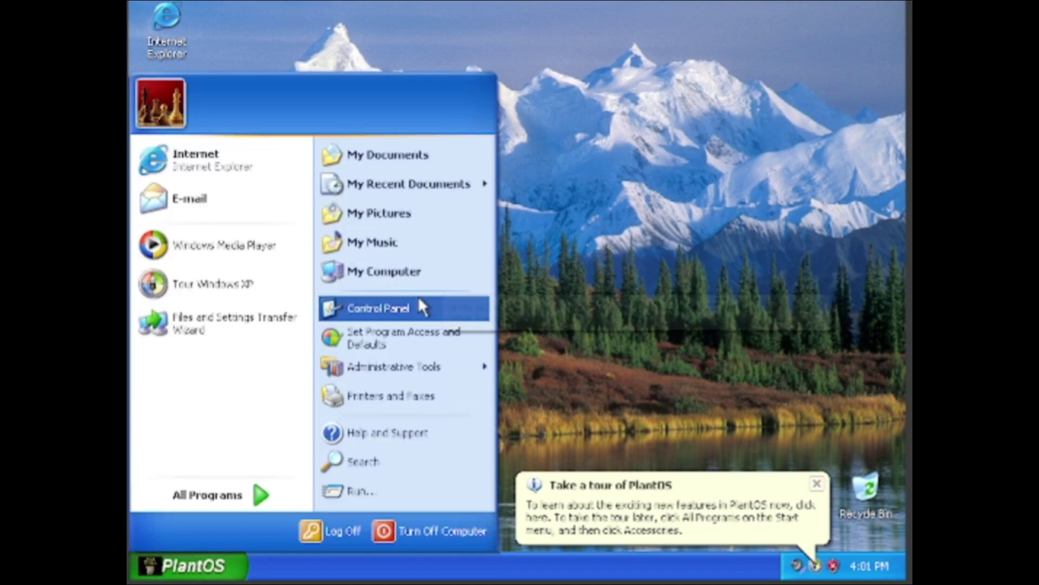
left_click(406, 274)
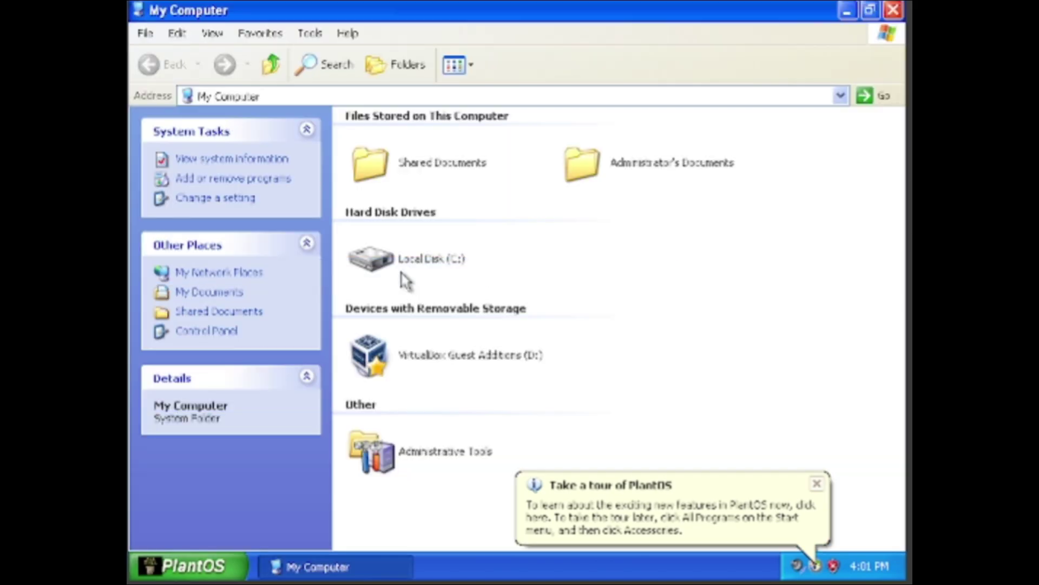
double_click(403, 355)
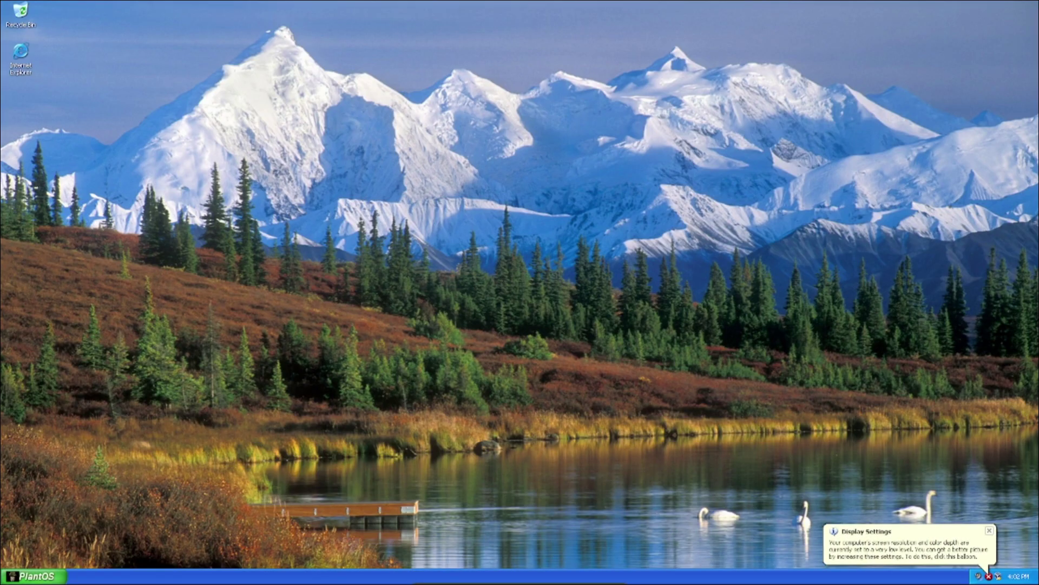
Open the PlantOS start page from All Programs and center its window.
left_click(33, 575)
mouse_move(52, 536)
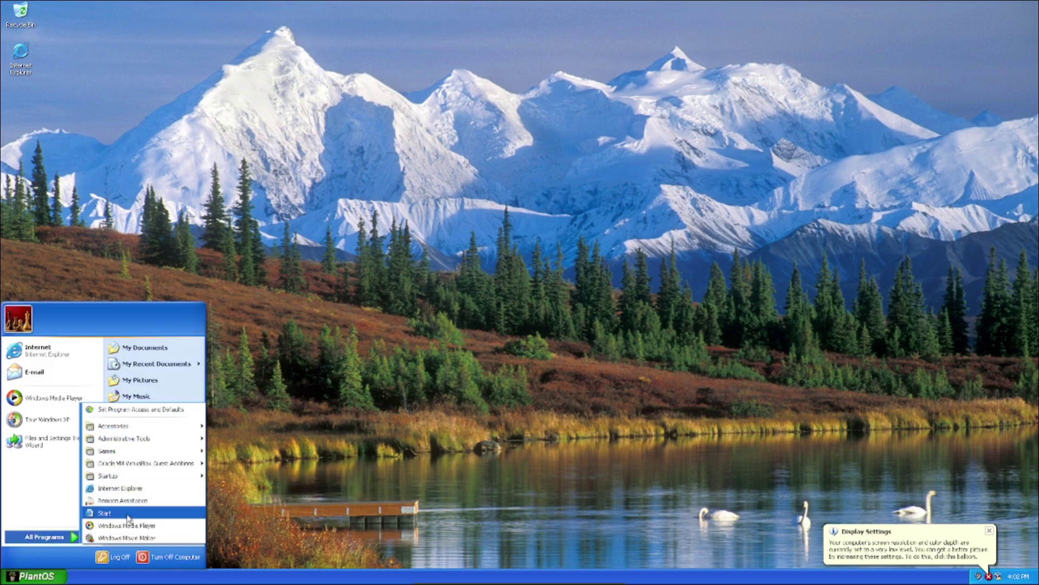
left_click(105, 513)
left_click_drag(365, 88, 579, 166)
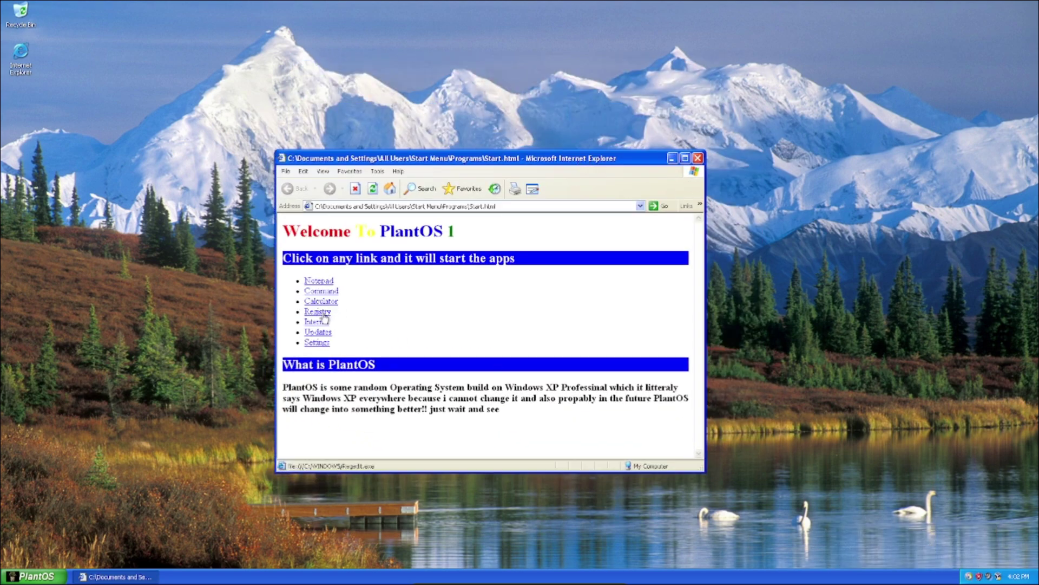
Launch Notepad from the start page's link, allowing it to run, then close it.
left_click(313, 280)
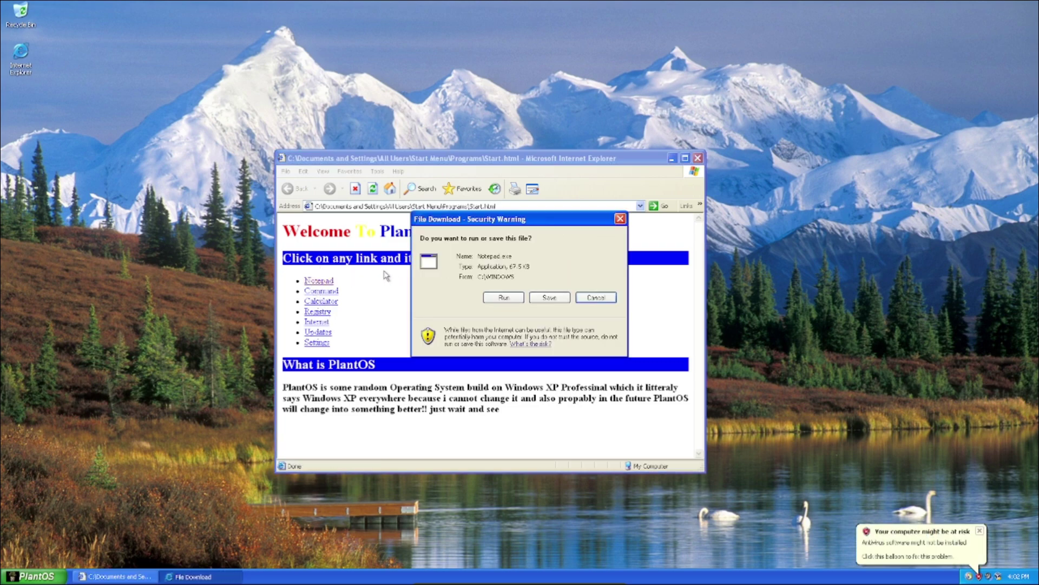
left_click(504, 297)
left_click(551, 295)
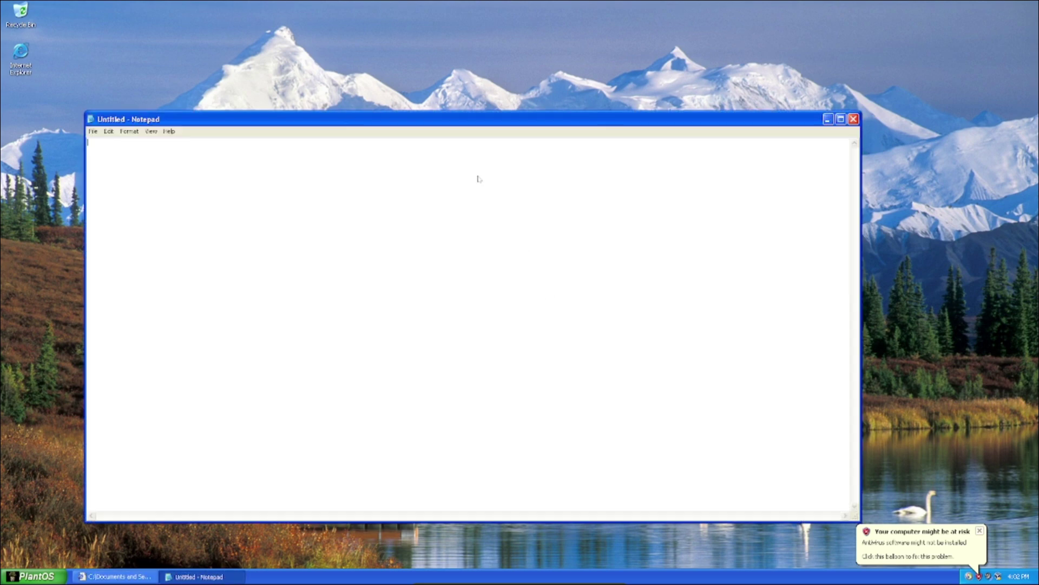
left_click_drag(418, 120, 590, 84)
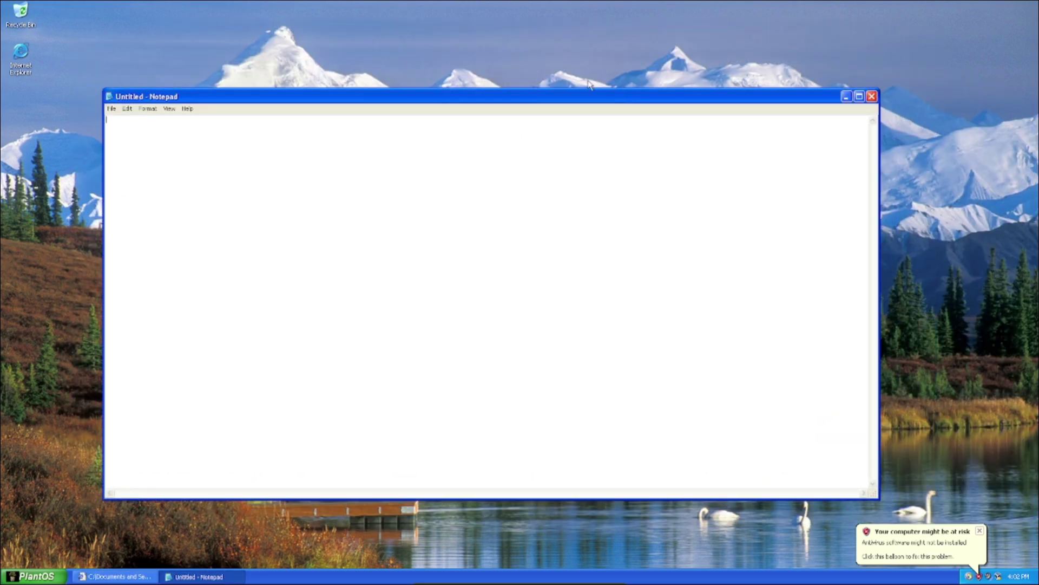
left_click(873, 97)
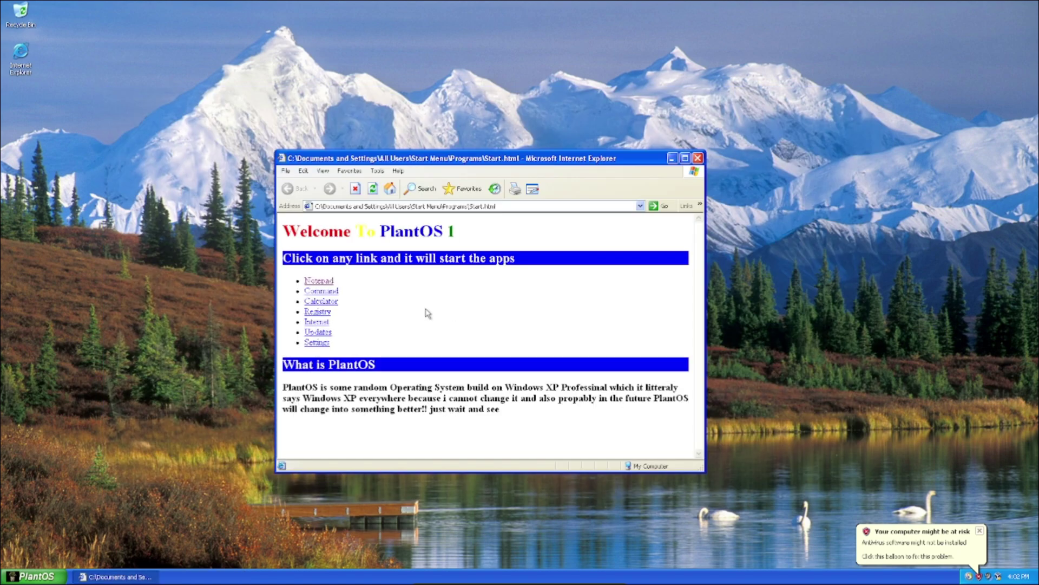
Follow the Internet link to Google, return to the start page, and close the Google window.
left_click(310, 322)
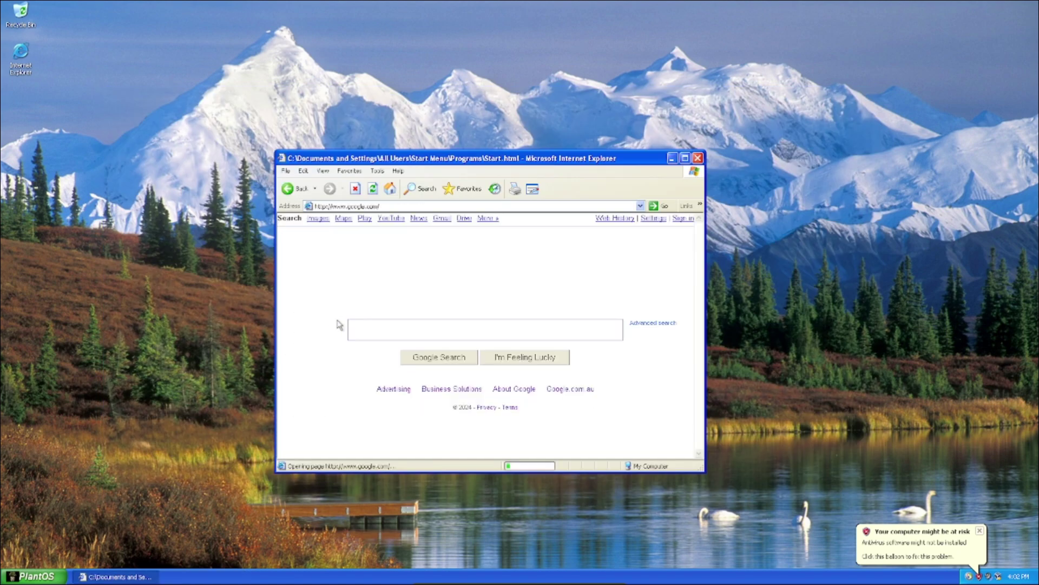
left_click(292, 190)
double_click(20, 55)
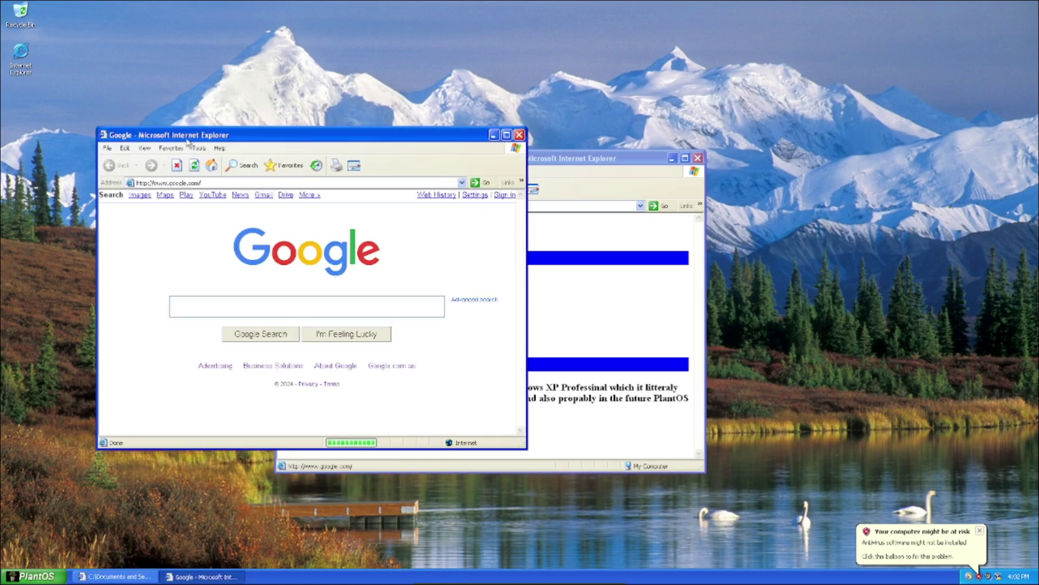
left_click_drag(187, 140, 221, 93)
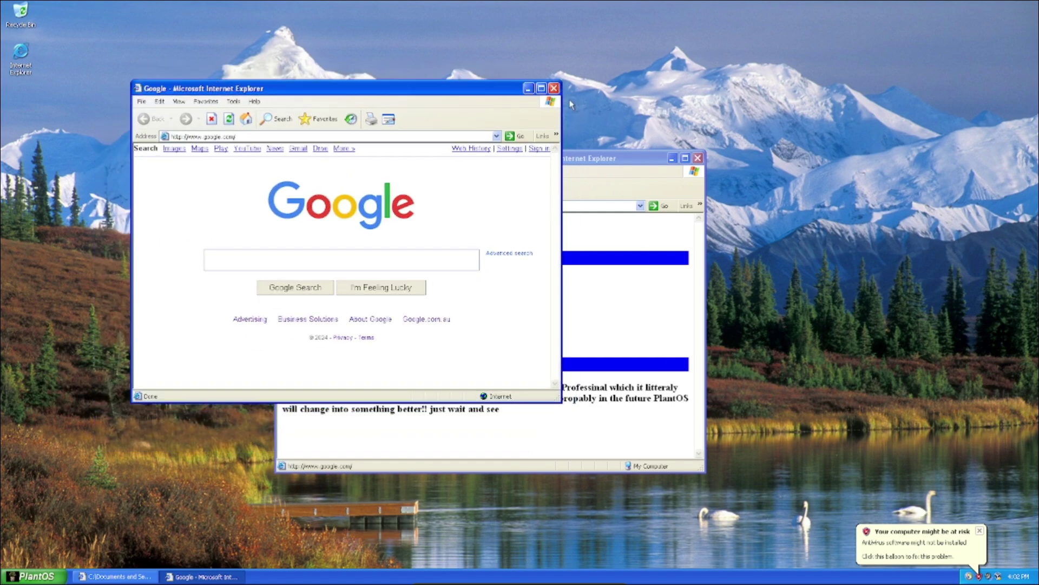
left_click(554, 88)
key("super")
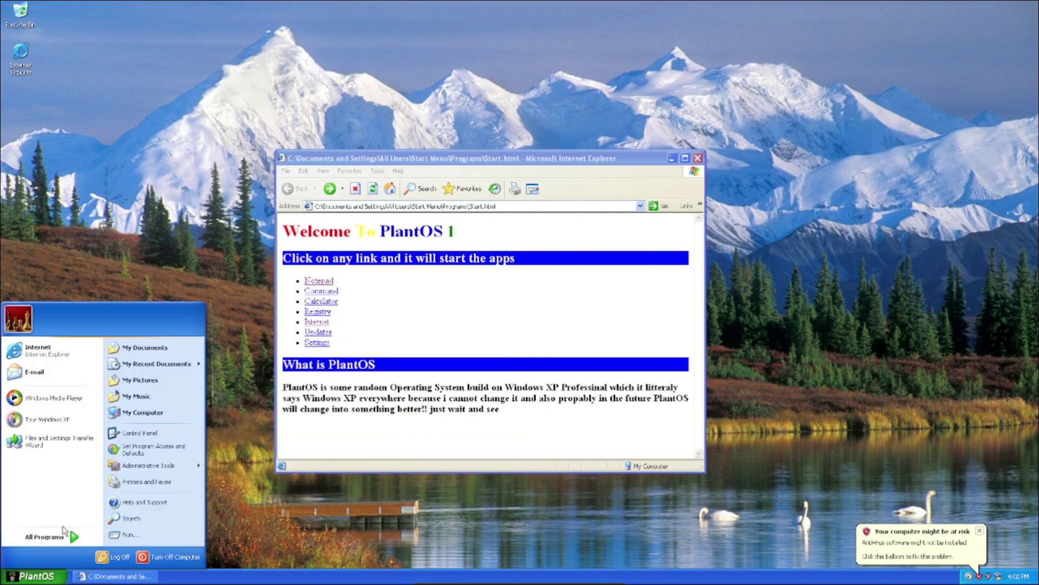
Open Welcome to Windows from Accessories to show Getting Started with Plant OS, then exit it.
left_click(63, 533)
mouse_move(146, 438)
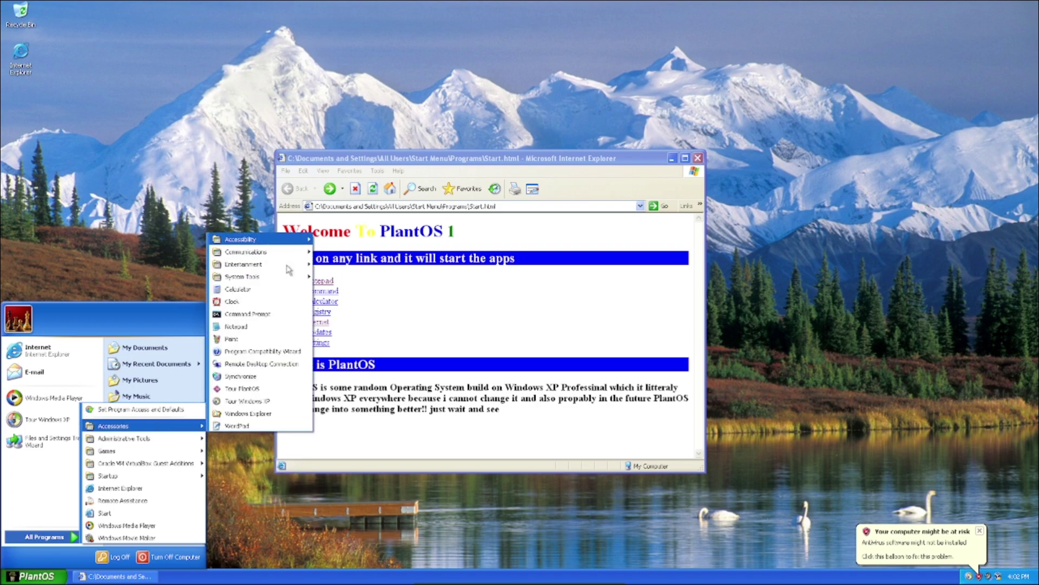
mouse_move(271, 278)
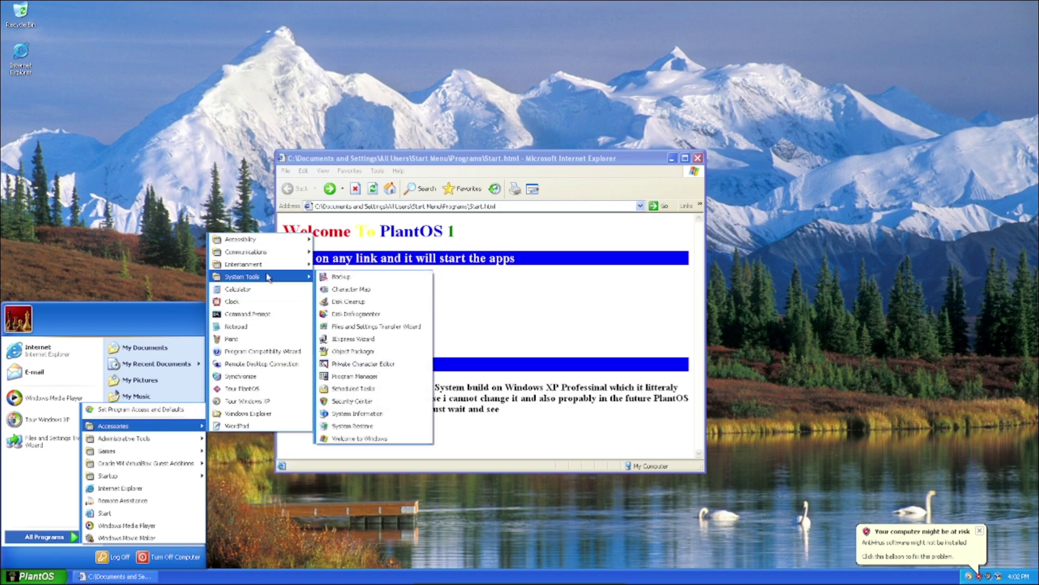
left_click(330, 438)
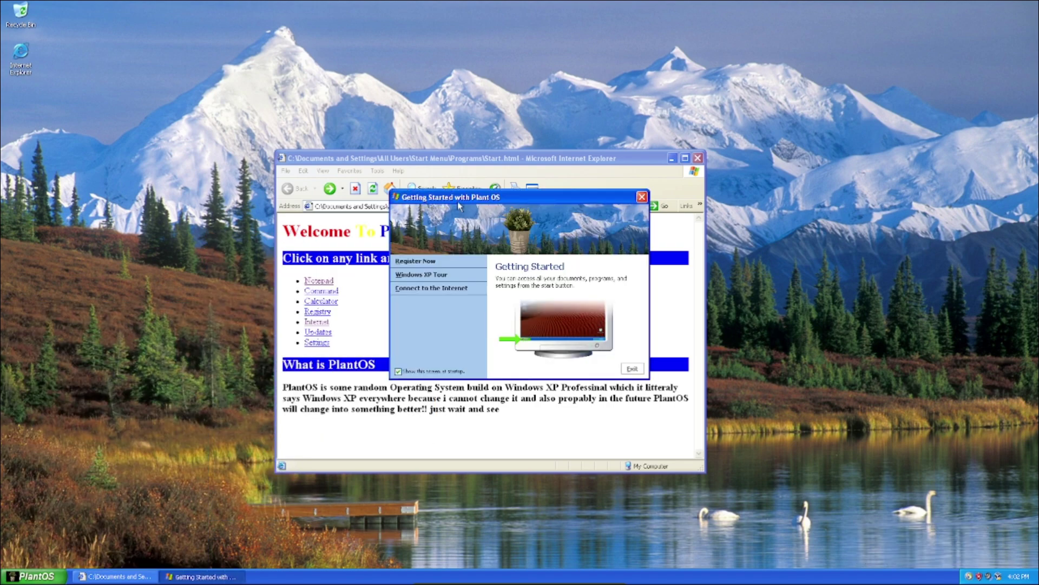
left_click(628, 371)
In Display Properties, select and apply the Sample Test Visual Style theme.
right_click(803, 104)
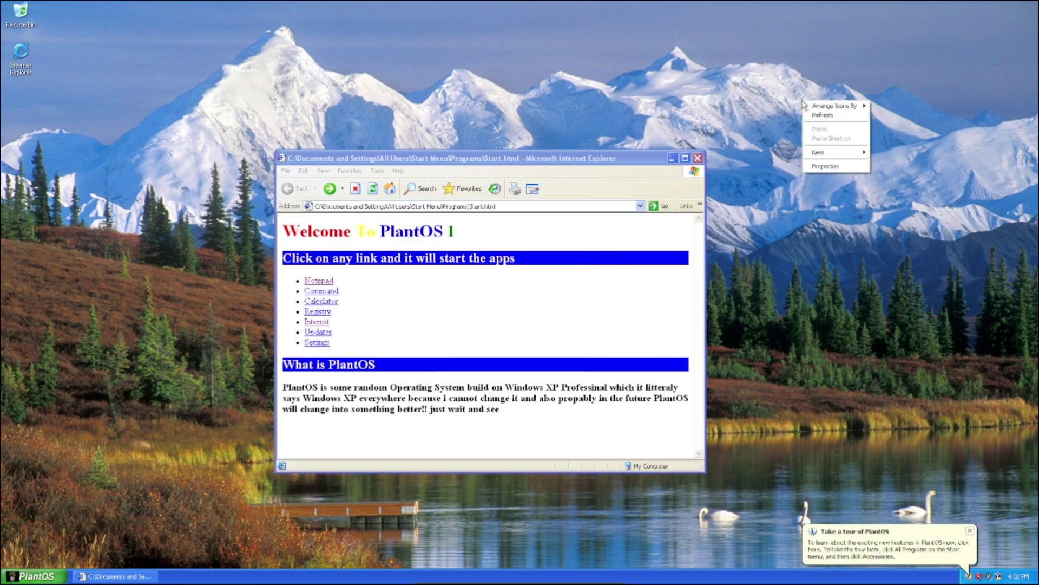
left_click(834, 170)
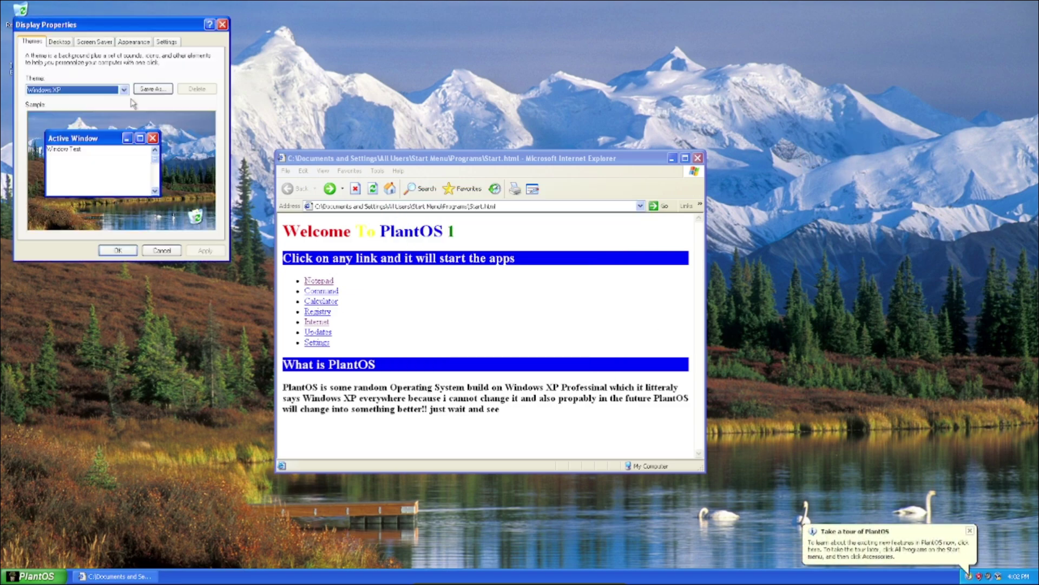
left_click(124, 90)
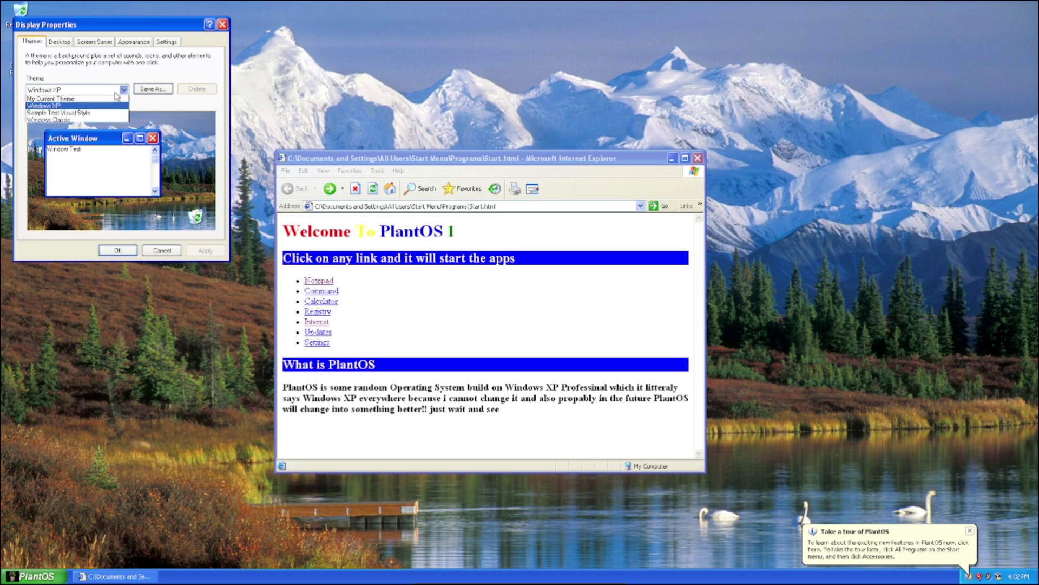
left_click(57, 114)
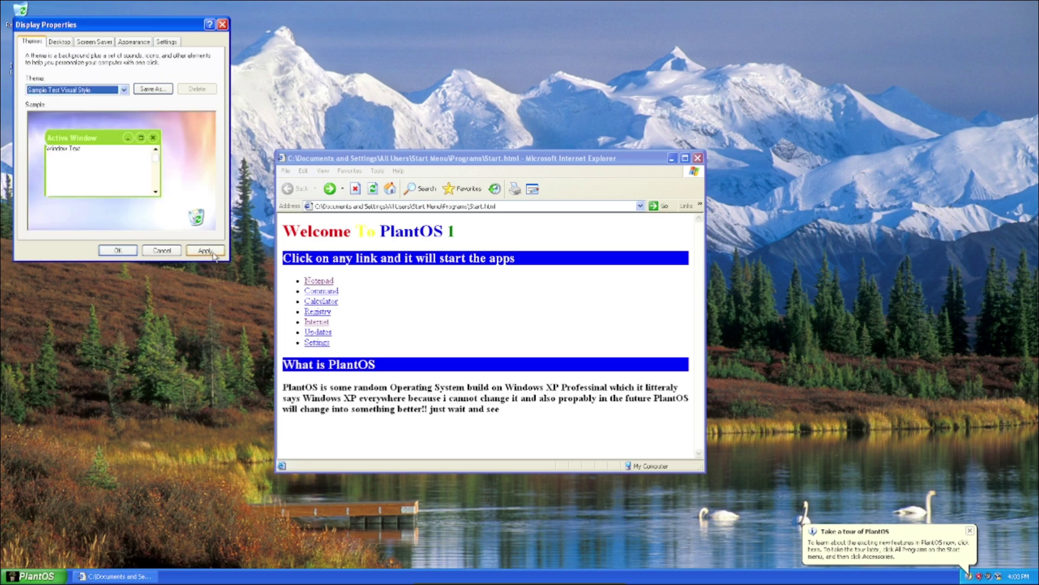
left_click(205, 251)
left_click_drag(124, 22, 176, 39)
Reopen and close Getting Started, then confirm Display Properties with OK.
left_click(28, 573)
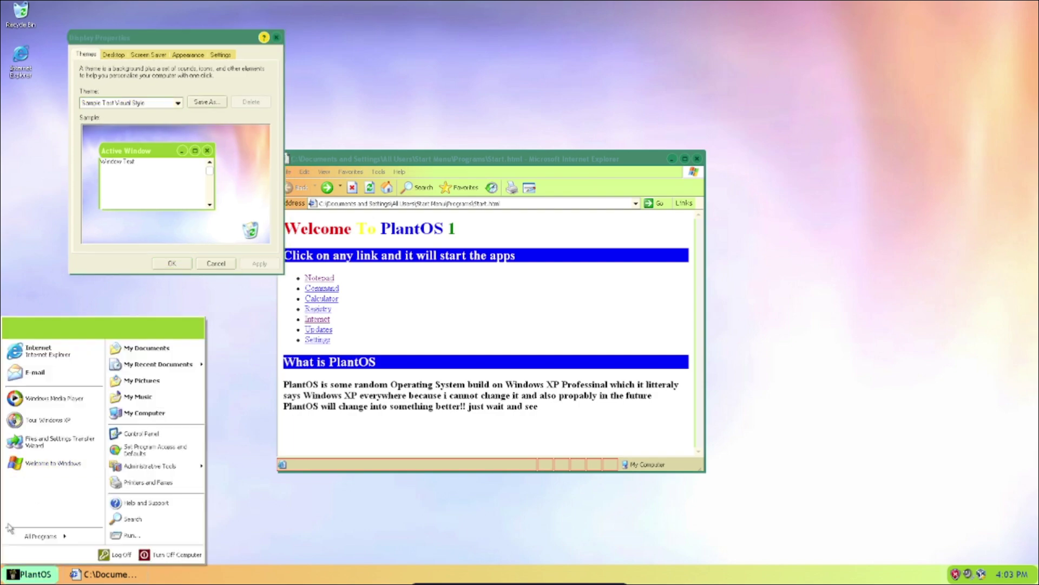
left_click(35, 464)
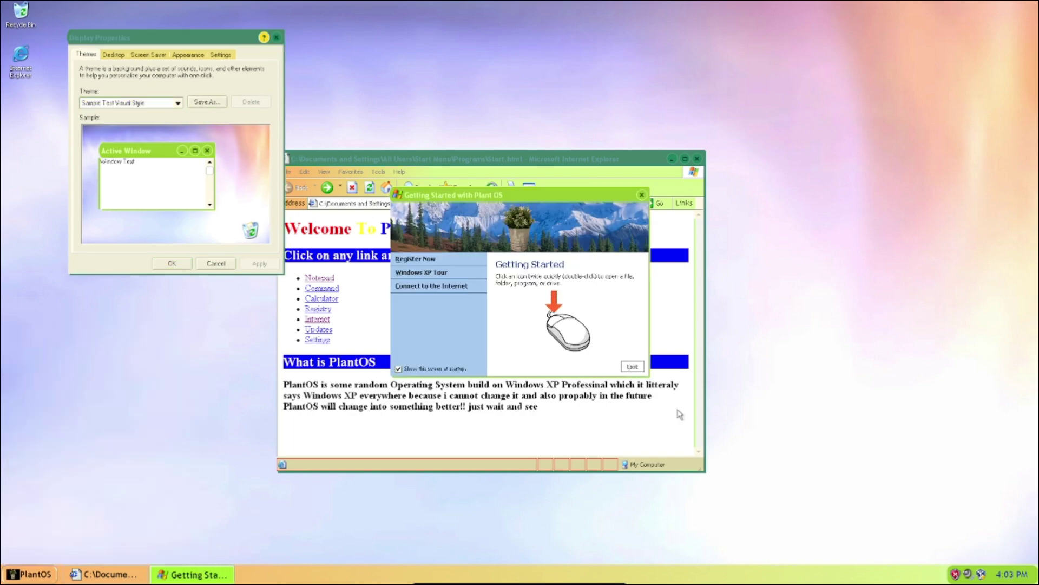
left_click(632, 366)
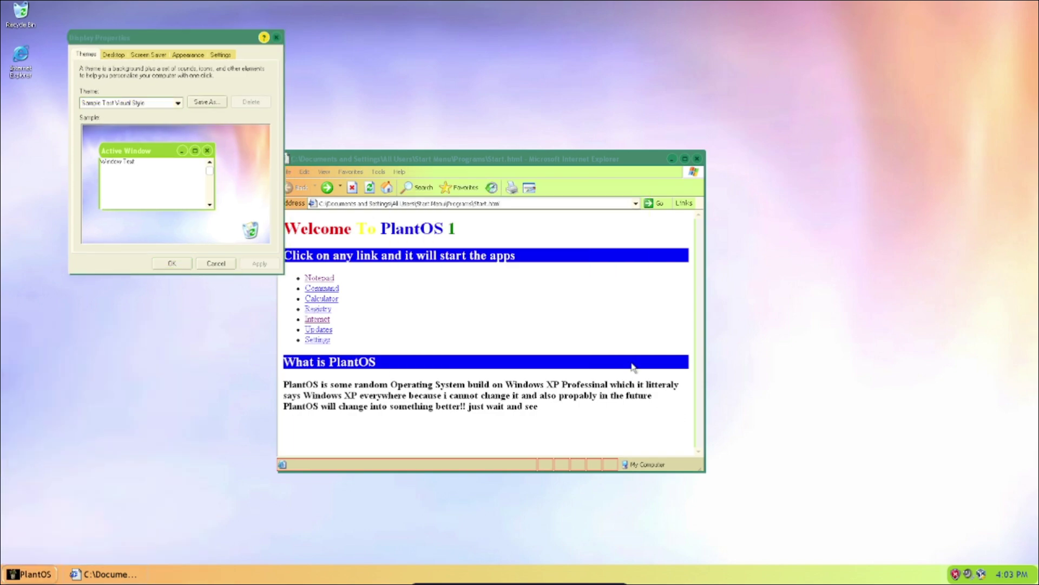
left_click(170, 263)
left_click(28, 574)
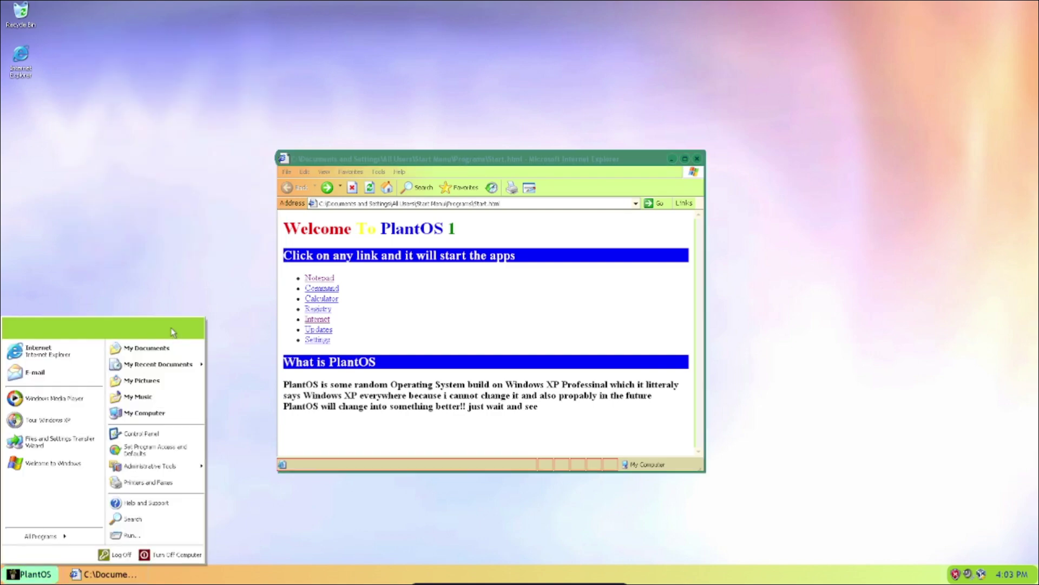
Browse through My Computer to C:\WINDOWS\Resources\Themes.
left_click(163, 413)
left_click(441, 281)
left_click(428, 246)
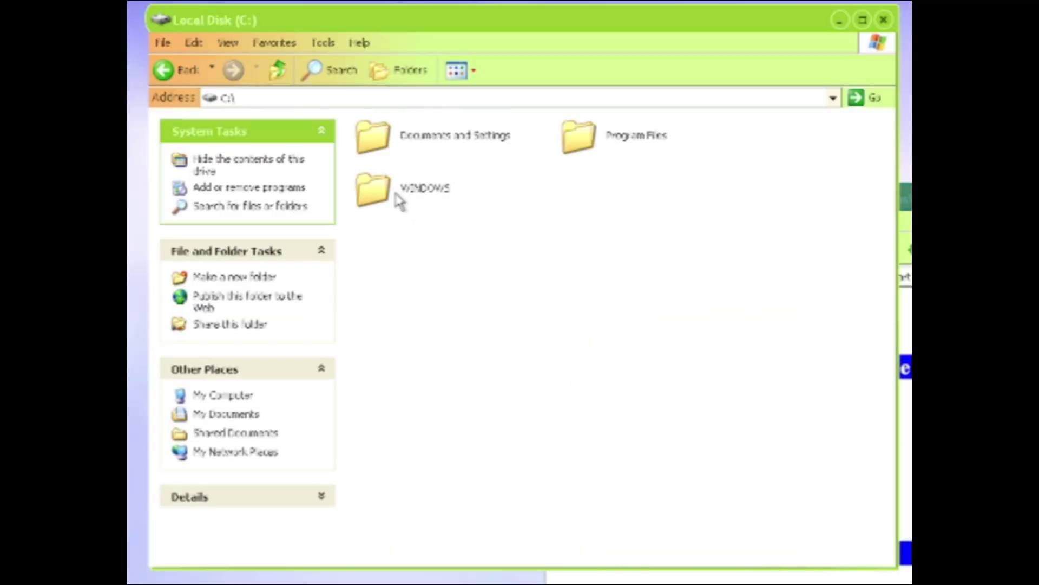
double_click(399, 200)
left_click(416, 242)
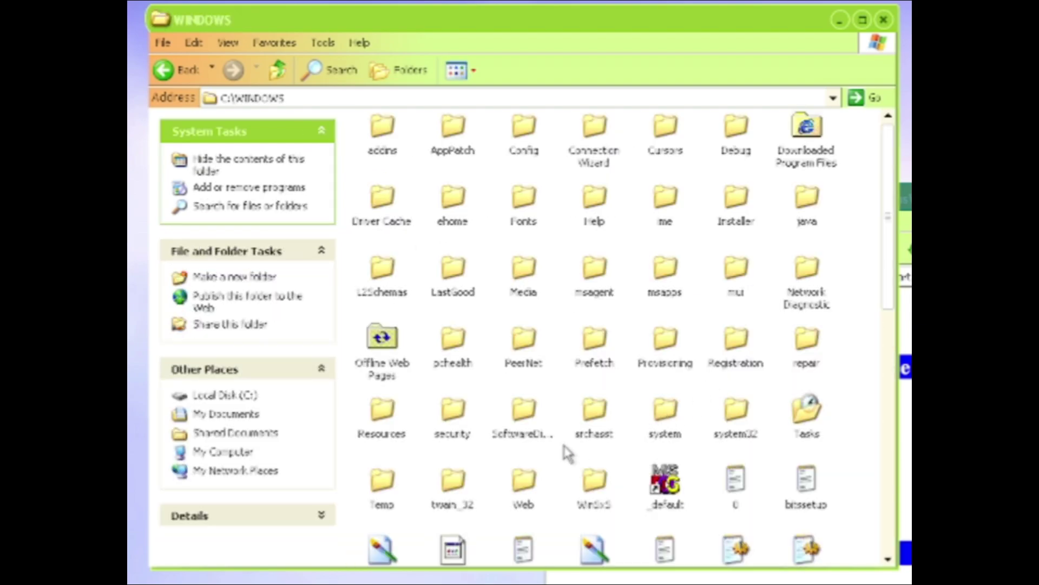
double_click(383, 420)
left_click(412, 132)
double_click(412, 131)
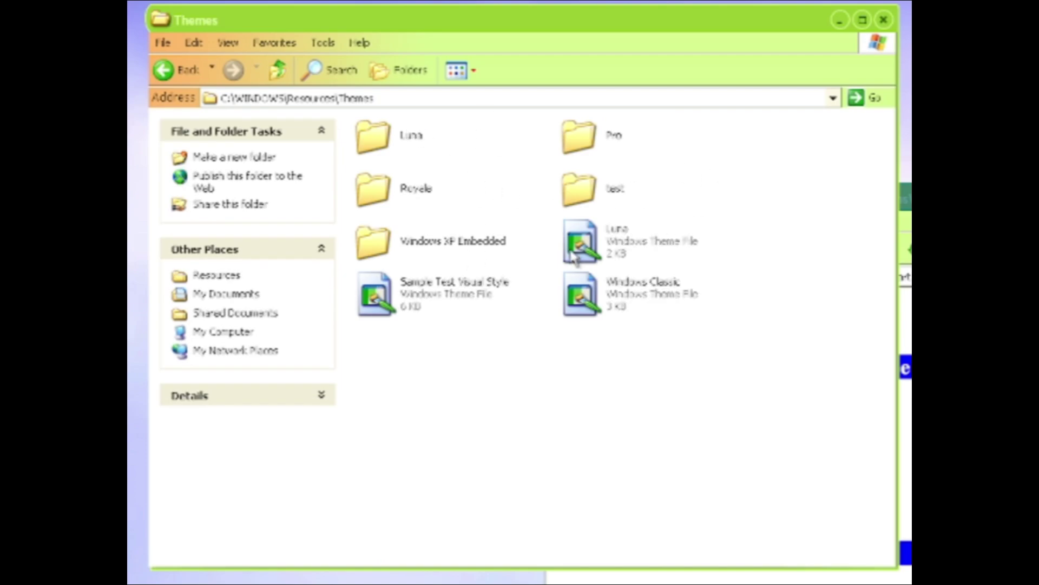
Apply the Royale visual style from the Royale folder, then return to Themes.
double_click(414, 186)
double_click(609, 140)
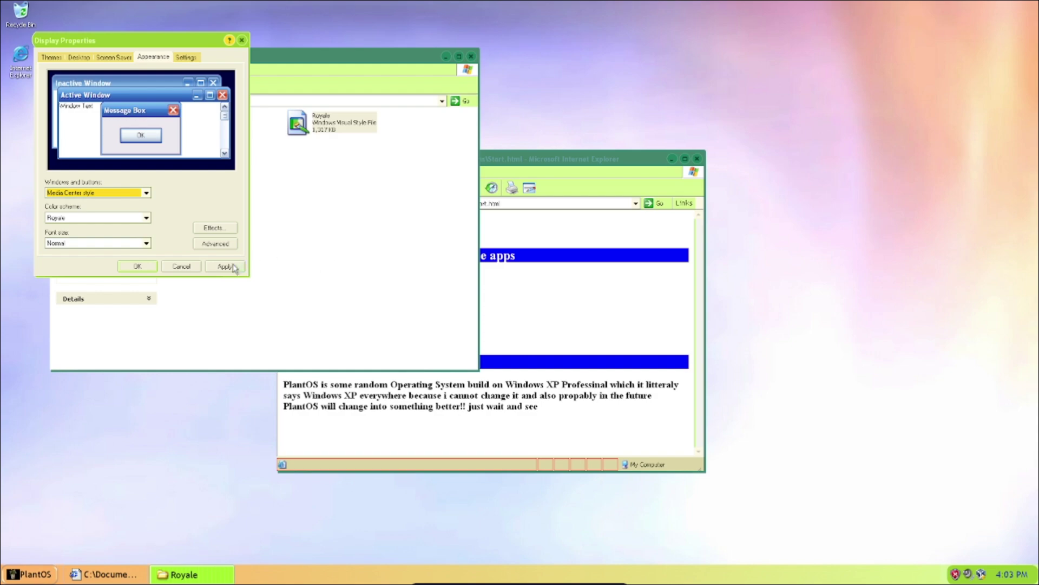
left_click(227, 267)
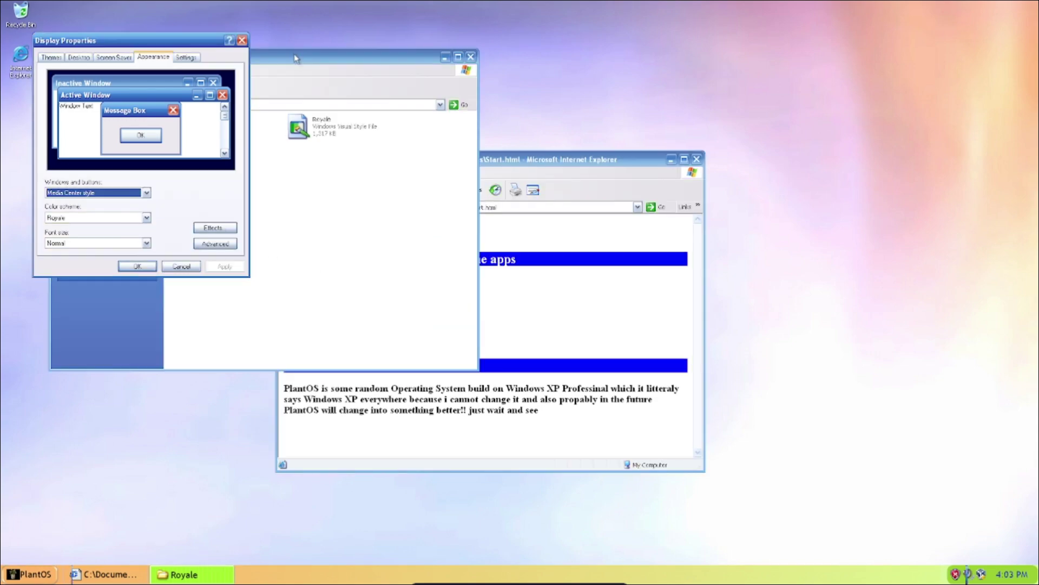
left_click_drag(301, 58, 698, 259)
left_click(469, 285)
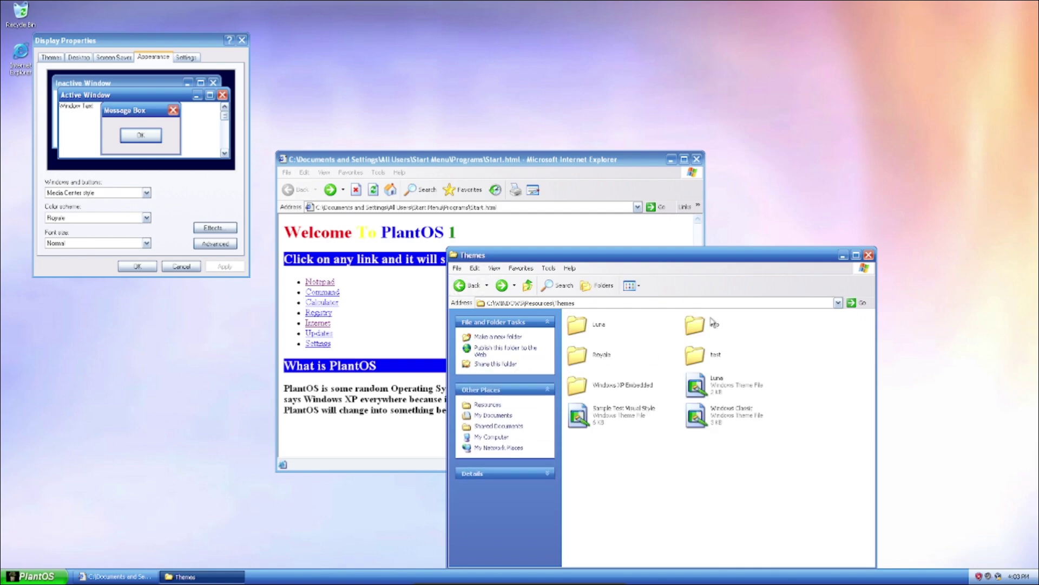
Apply the Watercolor style from the Pro folder's style file, then go back to Themes.
double_click(714, 323)
double_click(735, 367)
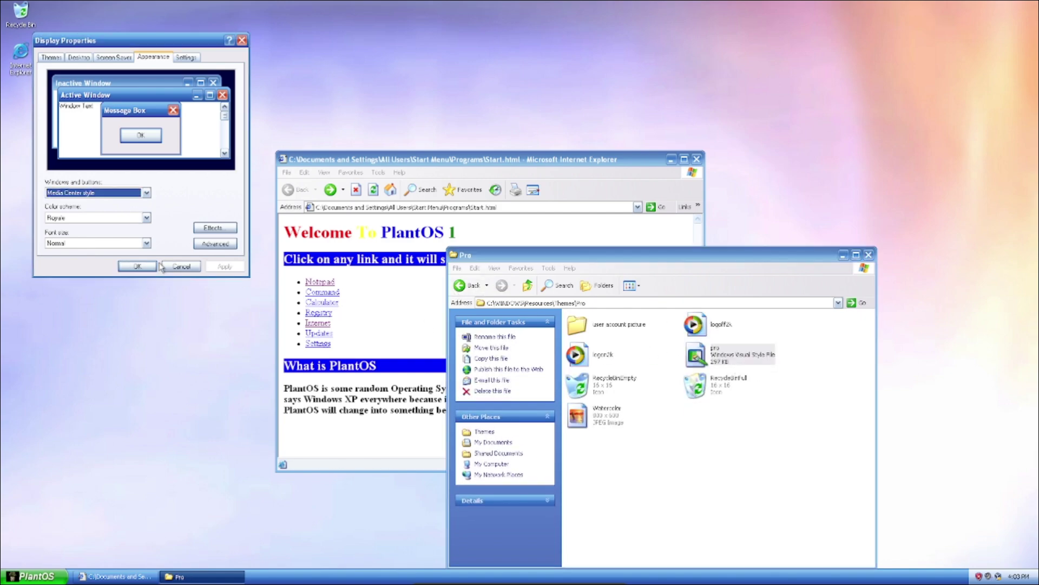
left_click(137, 266)
double_click(714, 351)
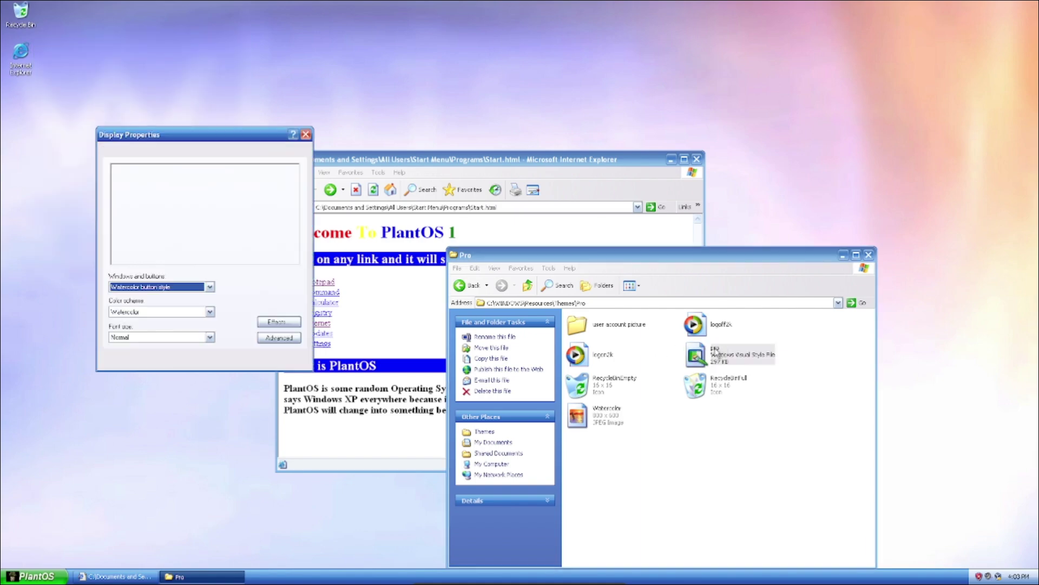
left_click(300, 361)
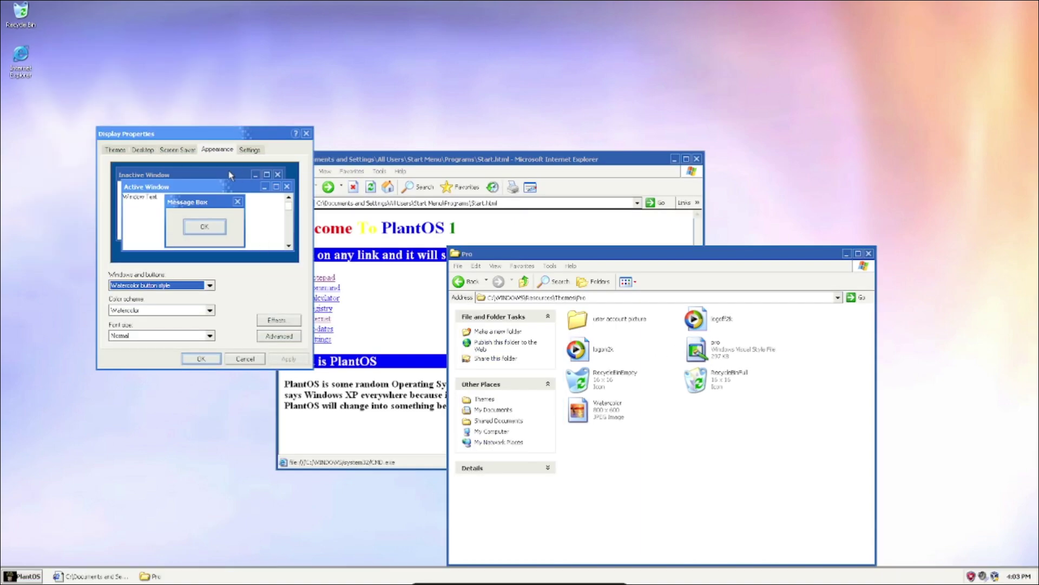
left_click_drag(236, 133, 226, 66)
left_click_drag(496, 252, 480, 98)
left_click(450, 125)
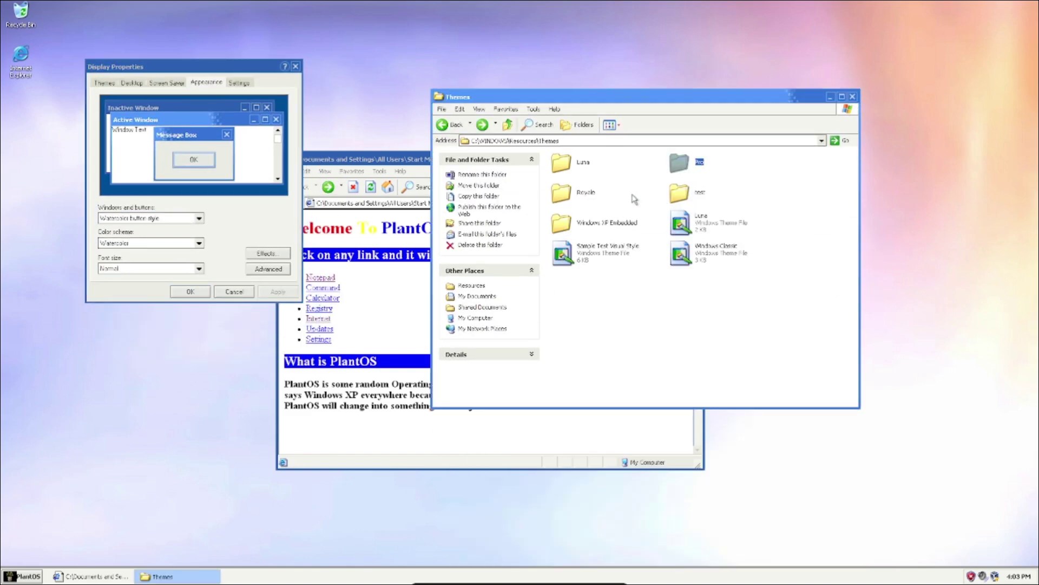
Apply the Embedded Style from the Windows XP Embedded folder.
double_click(620, 224)
double_click(686, 166)
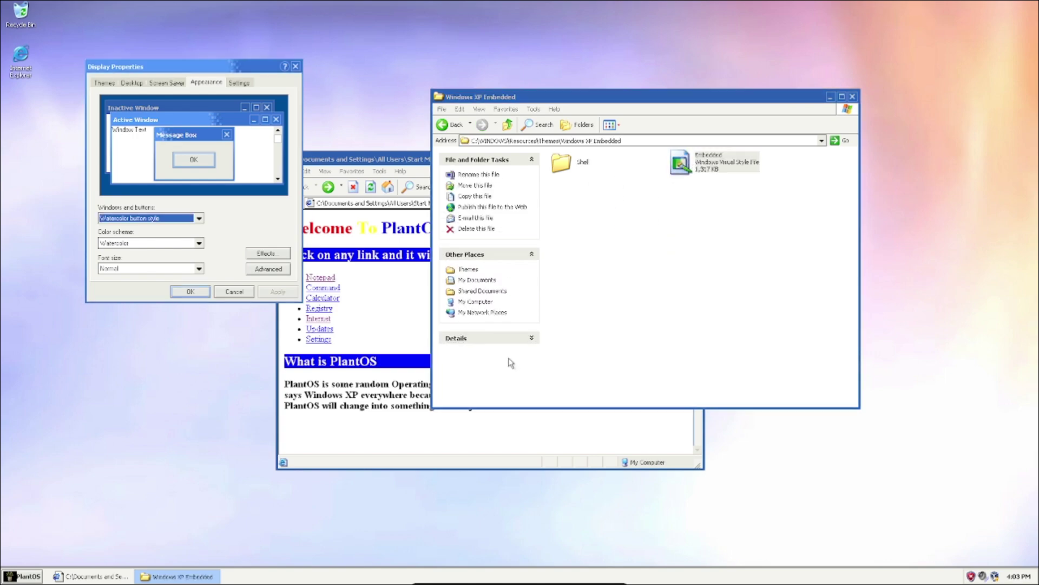
left_click(186, 292)
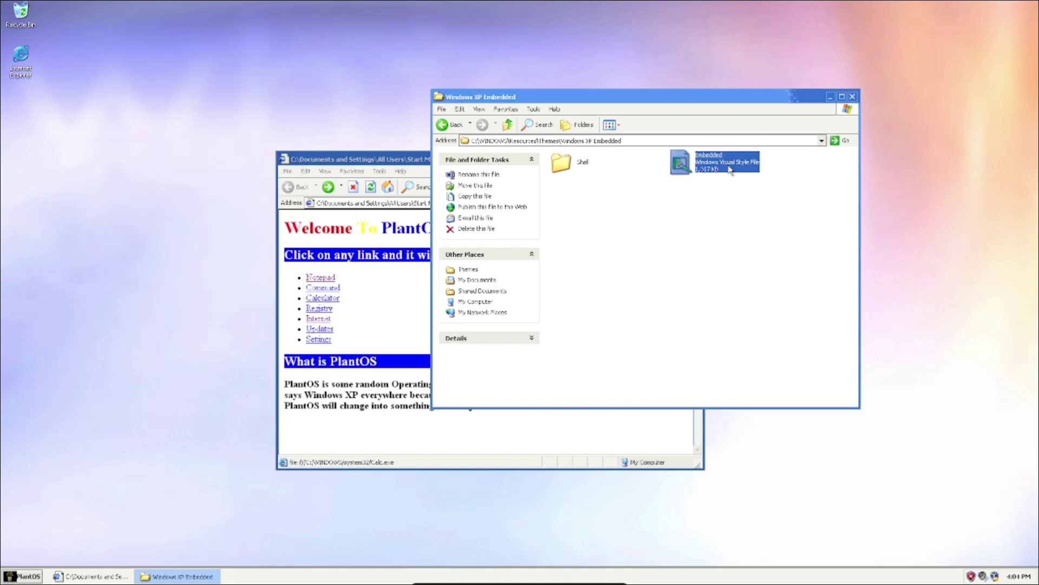
double_click(730, 171)
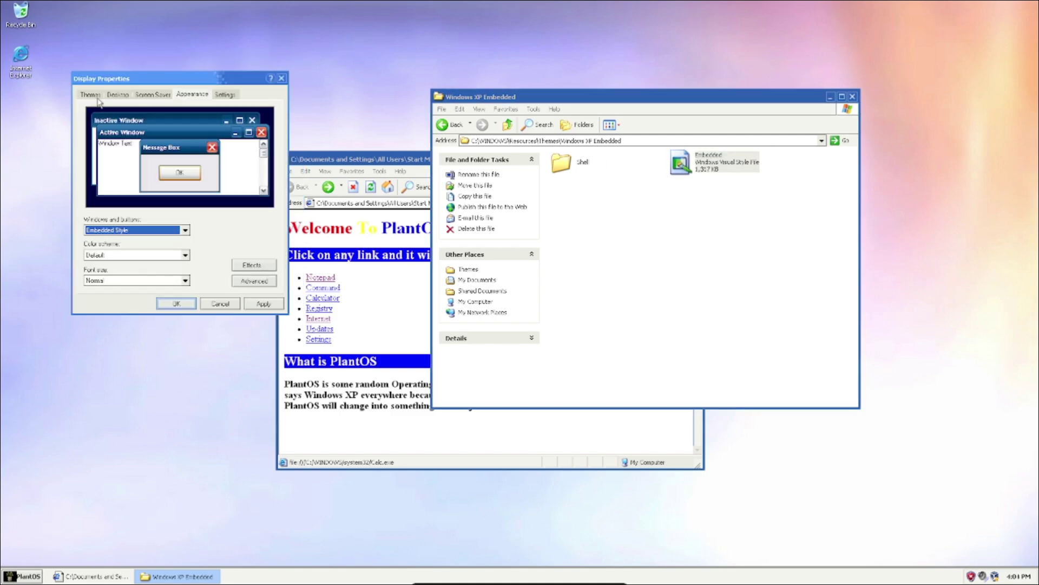
left_click(268, 304)
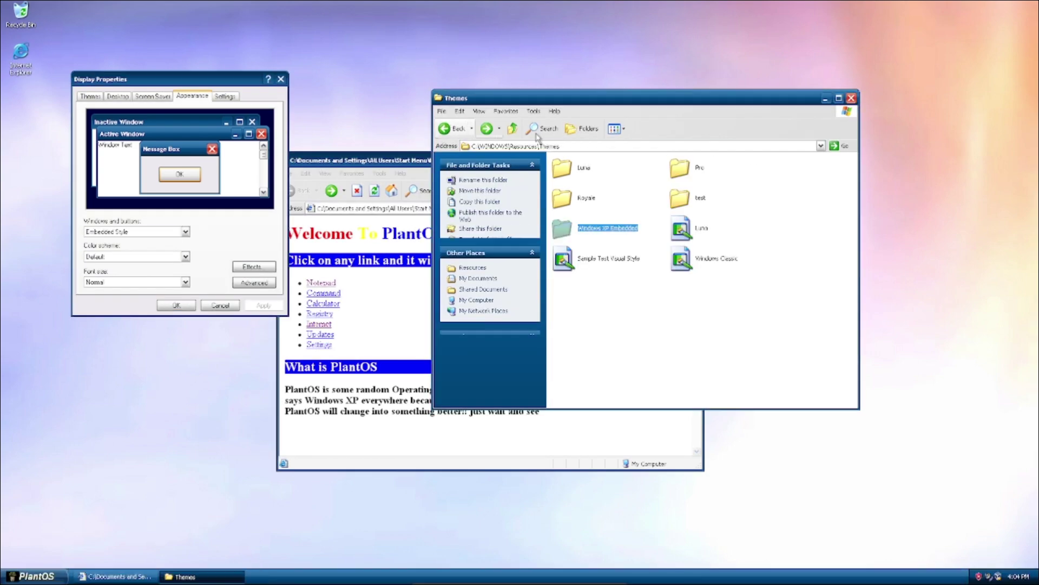
Open the Windows Classic theme file and show its Windows and buttons style list.
key("Return")
left_click(769, 311)
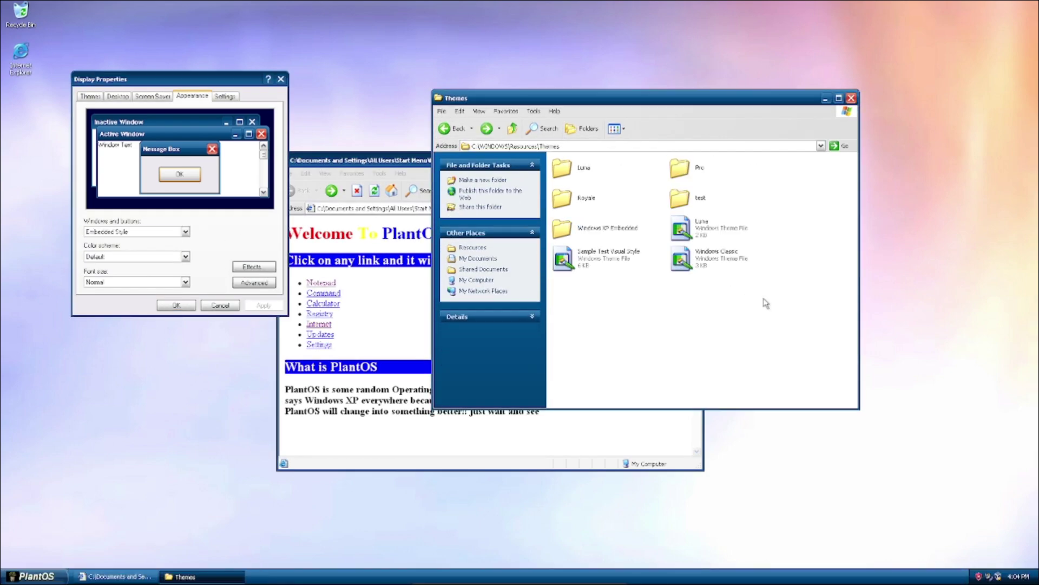
double_click(728, 268)
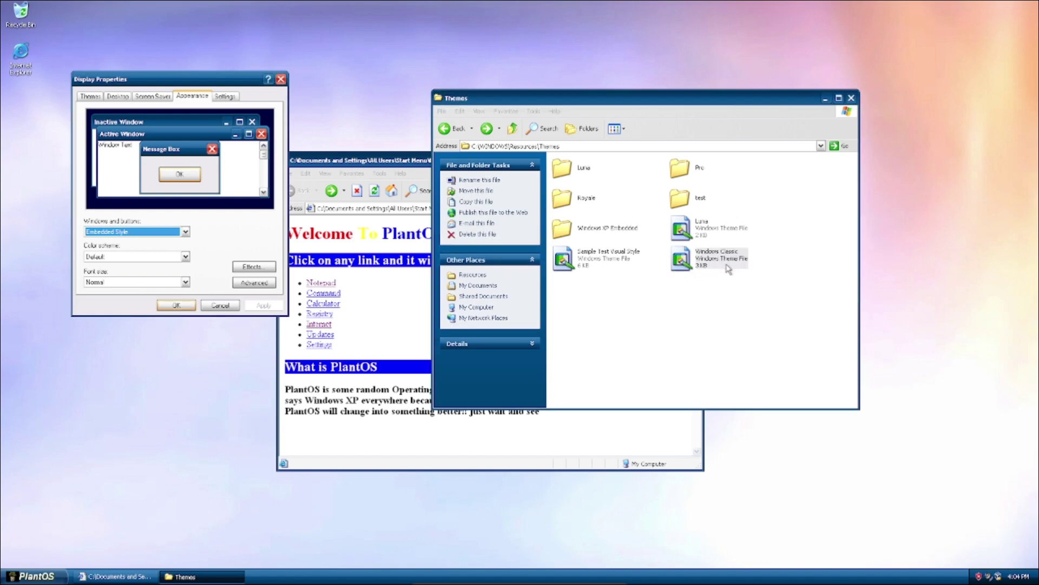
left_click(134, 231)
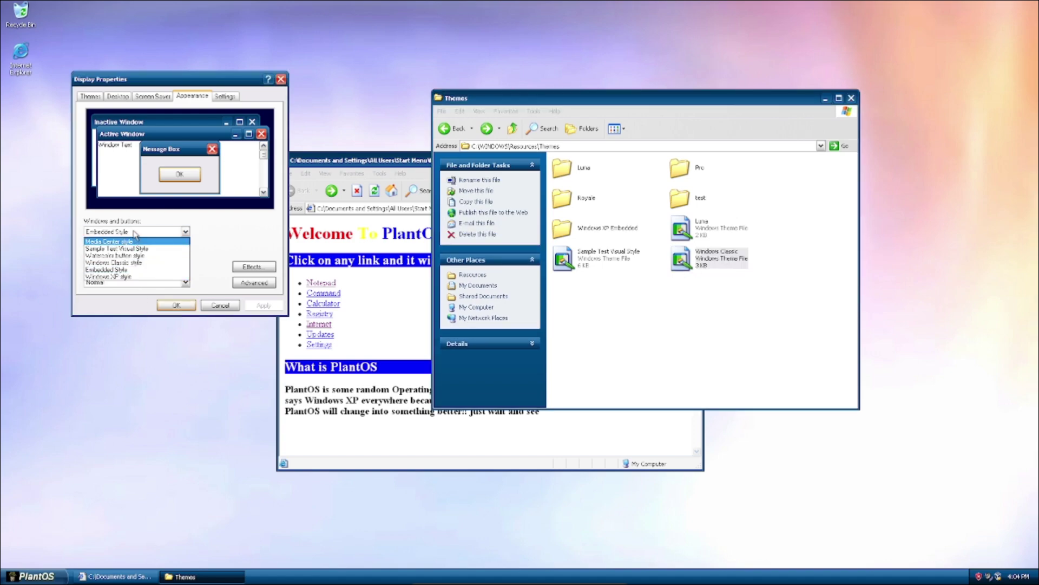
Launch the Clock accessory from All Programs, then close it.
left_click(32, 576)
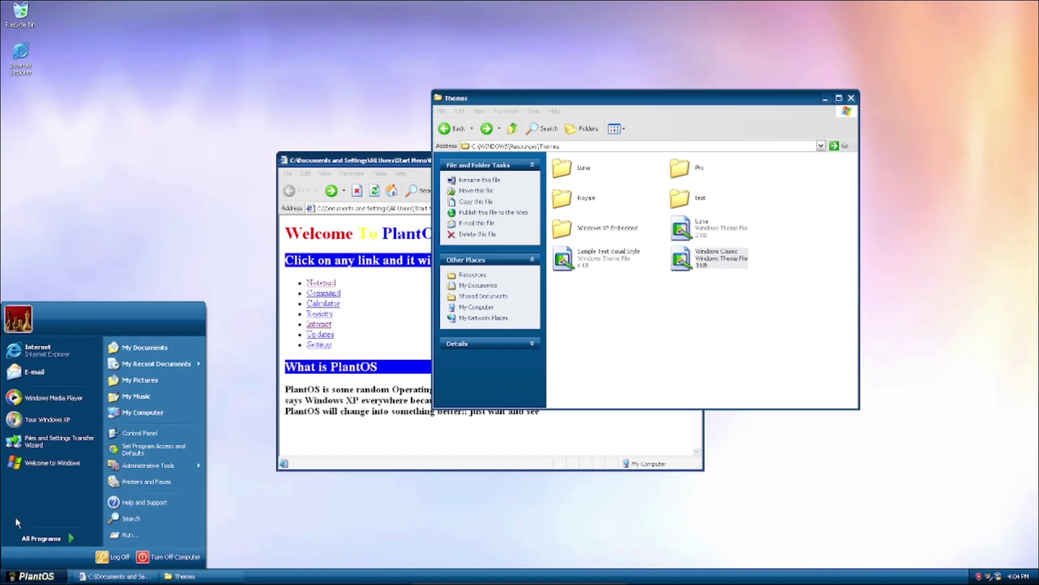
left_click(45, 539)
mouse_move(124, 426)
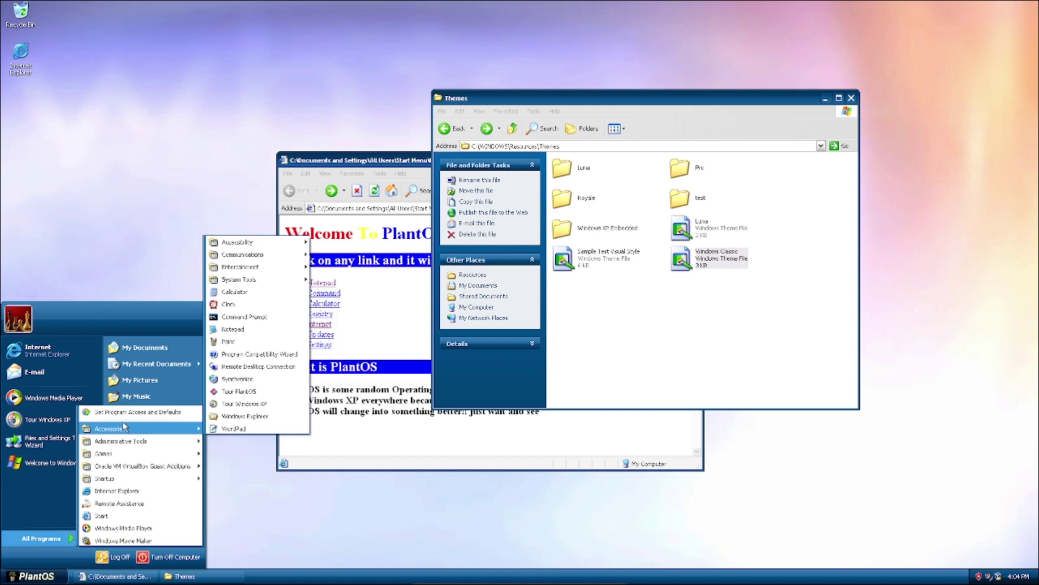
left_click(259, 307)
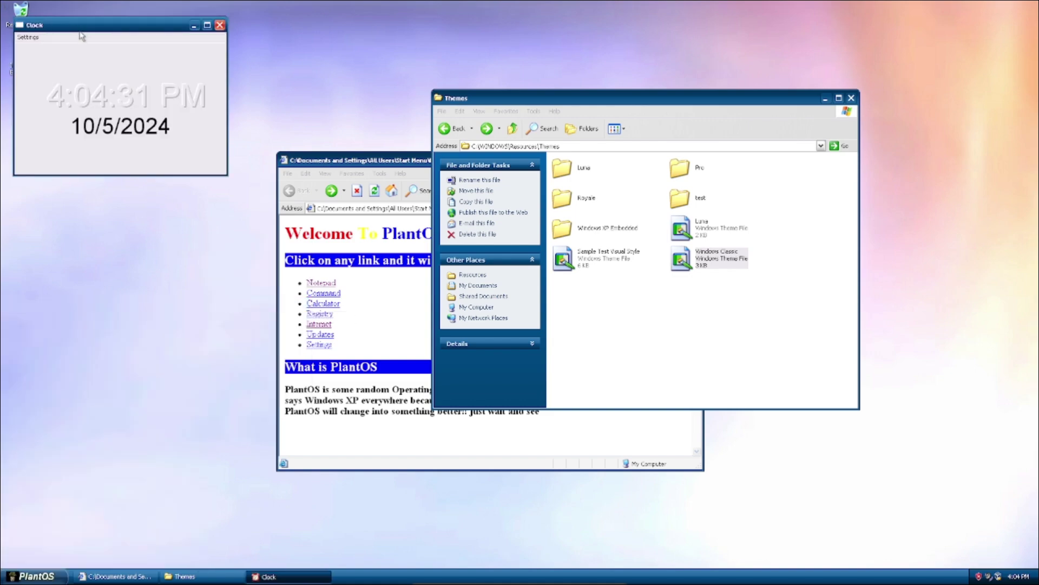
left_click_drag(95, 24, 137, 103)
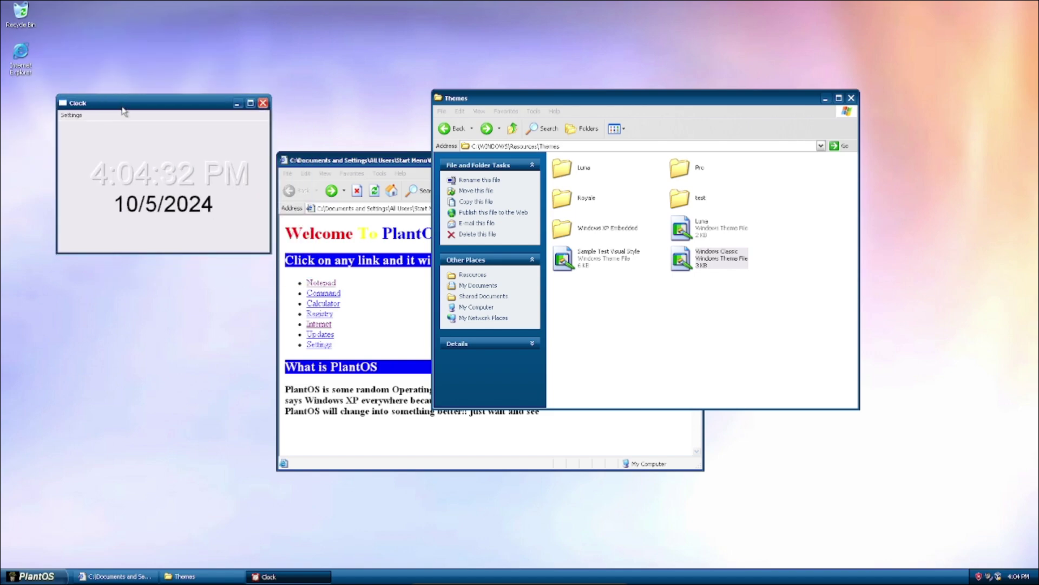
left_click(263, 102)
Launch the On-Screen Keyboard, suppressing its info message, then right-click the desktop.
left_click(34, 576)
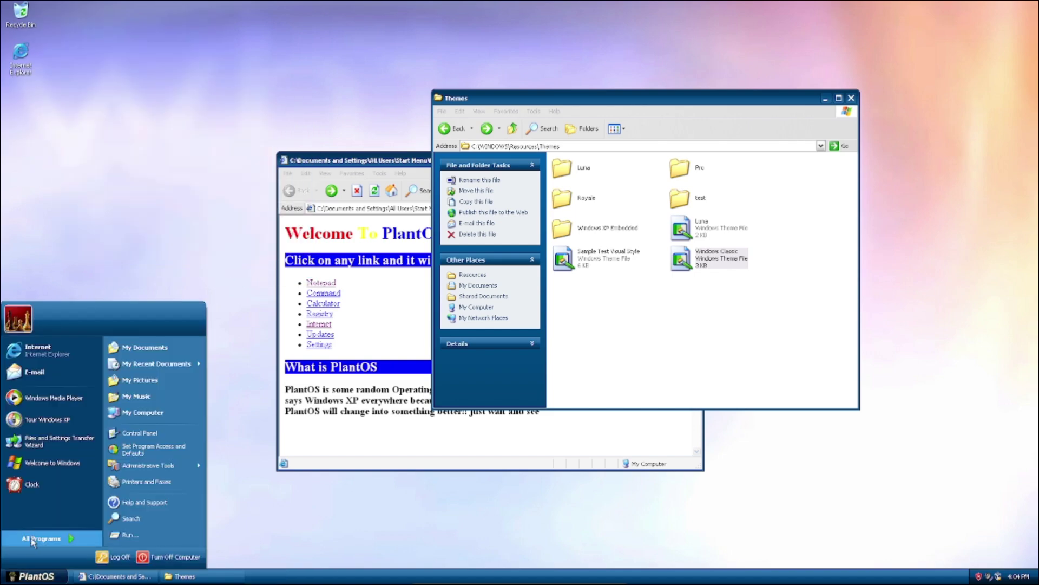
left_click(41, 539)
mouse_move(110, 428)
mouse_move(243, 241)
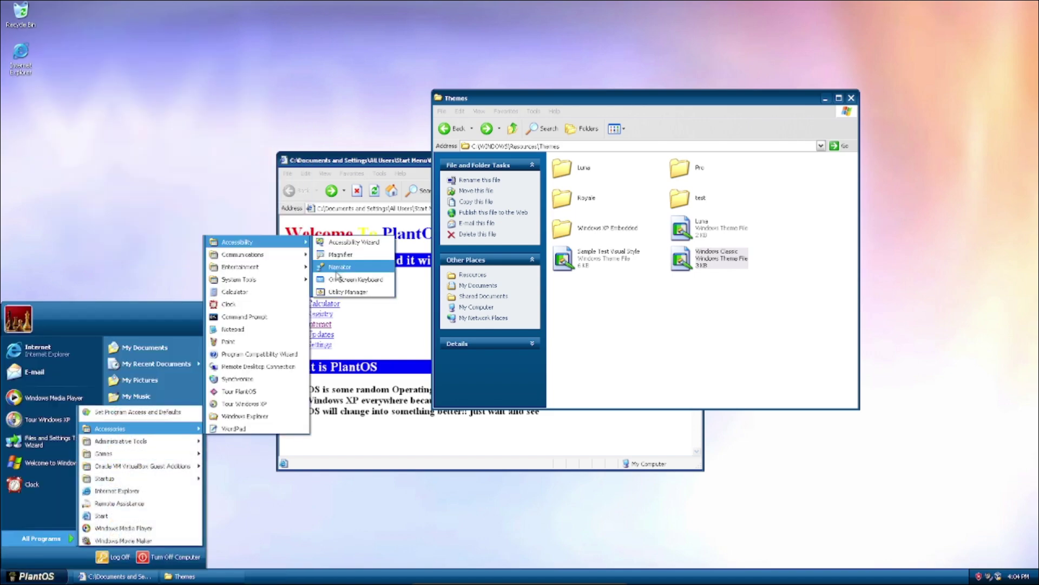
left_click(336, 281)
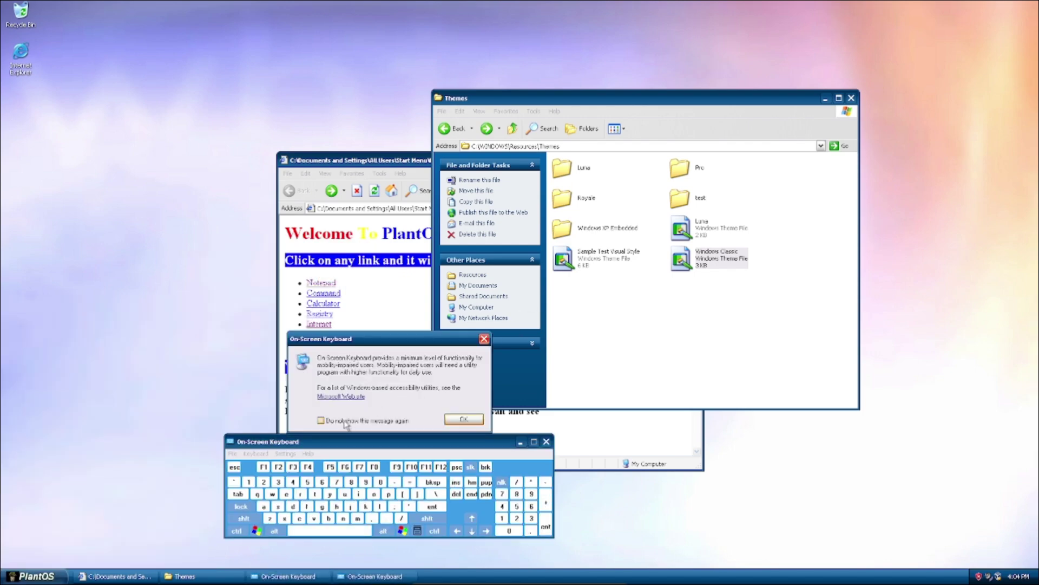
left_click(340, 422)
left_click(464, 420)
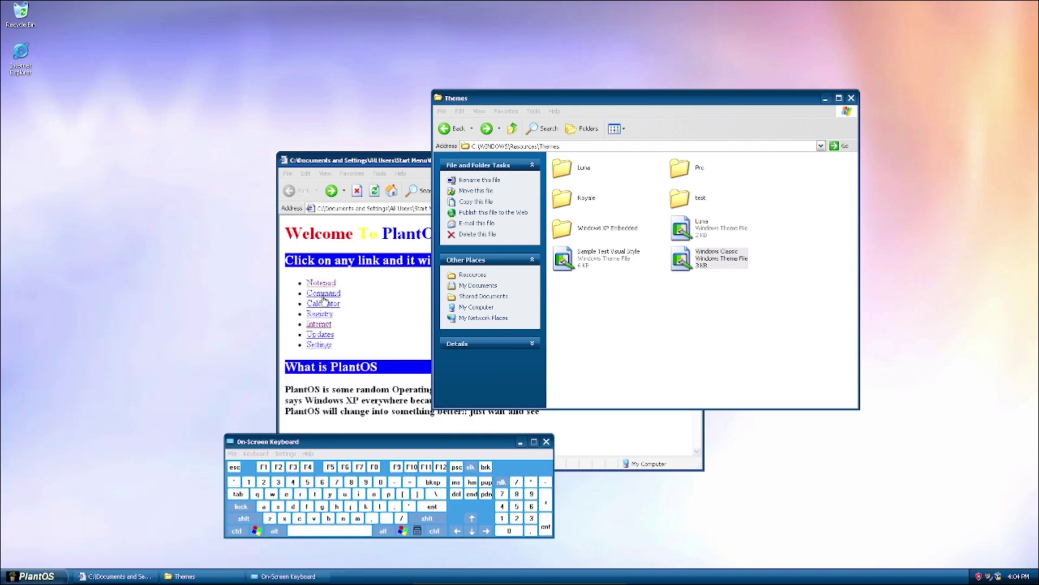
right_click(208, 224)
Apply the mountain lake wallpaper, close Themes, and view then dismiss the winver About Windows details.
left_click(699, 322)
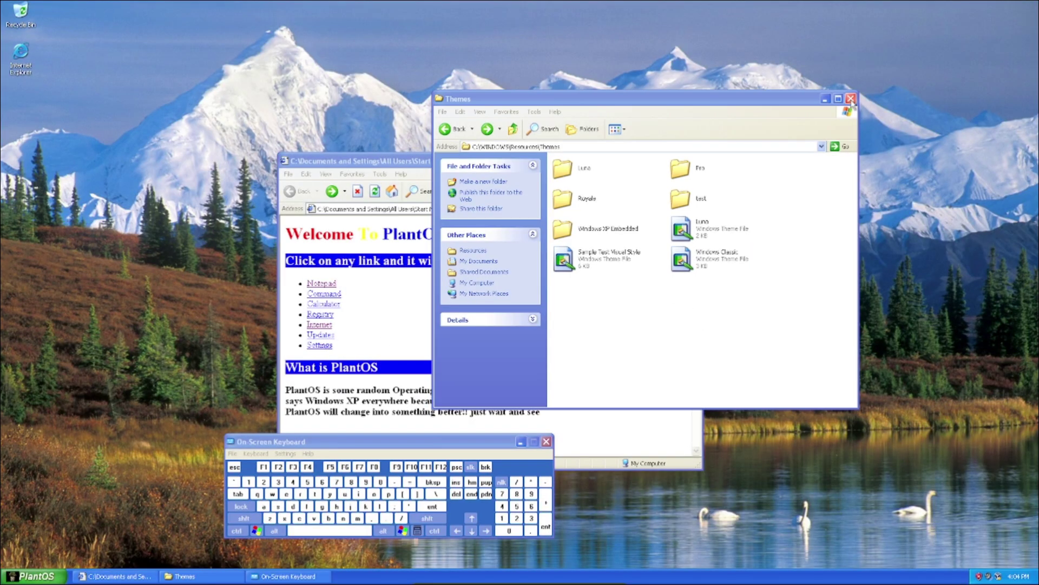
left_click(852, 98)
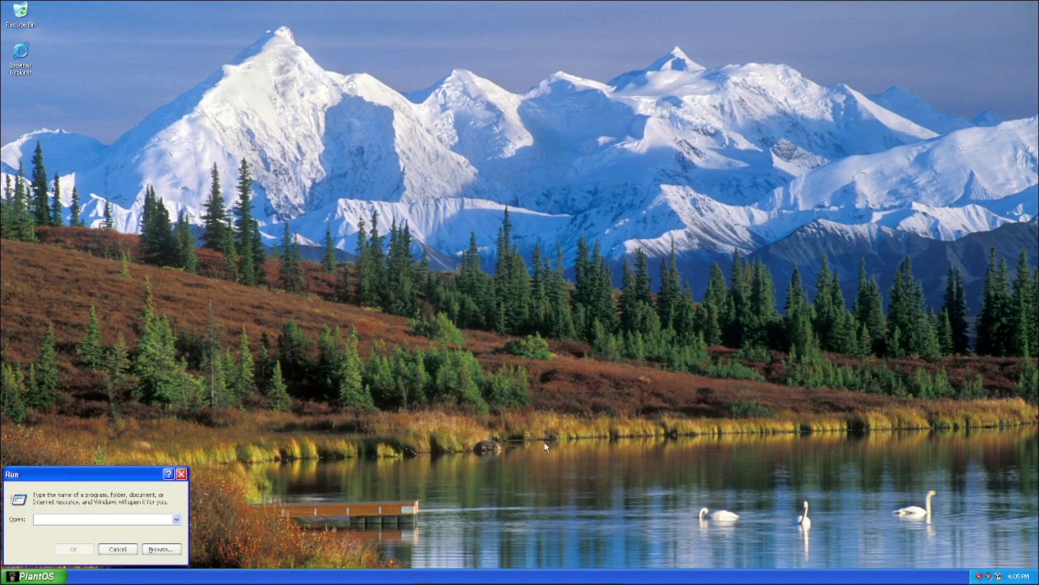
type("re")
key("Return")
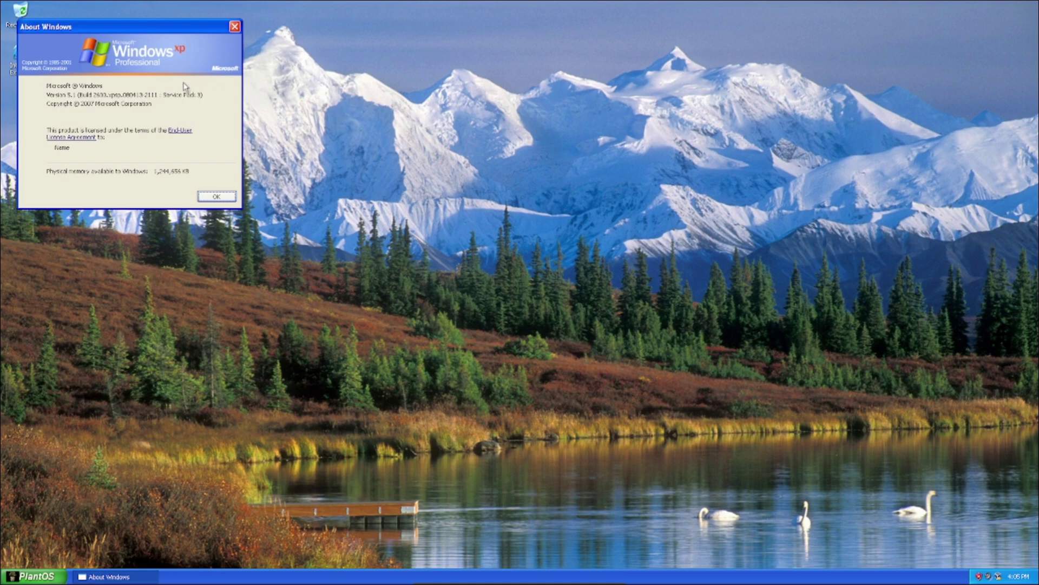
left_click(217, 197)
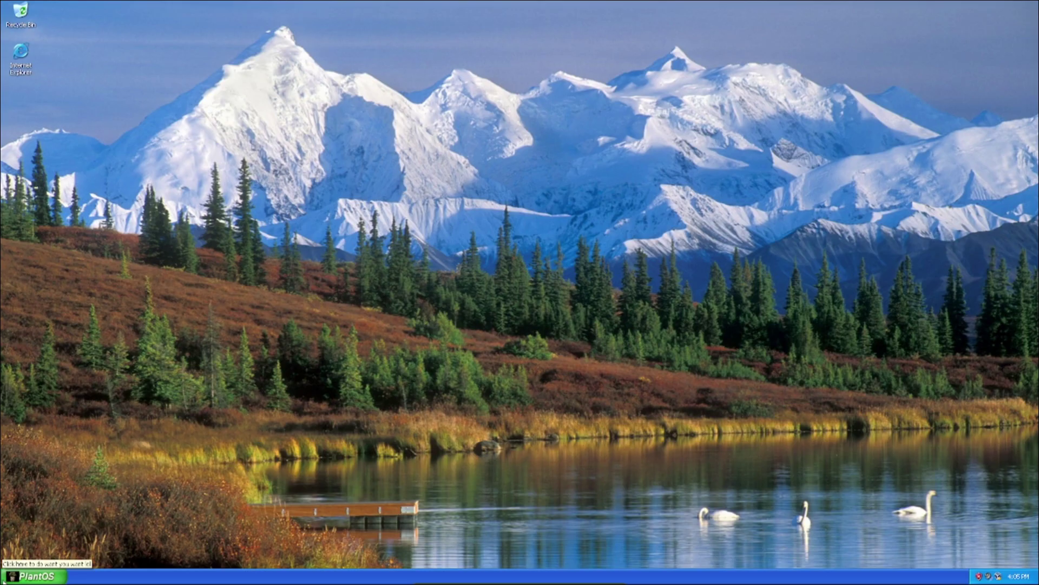
Open Set Program Access and Defaults, view the installed programs list, then close Add or Remove Programs.
left_click(16, 578)
mouse_move(46, 536)
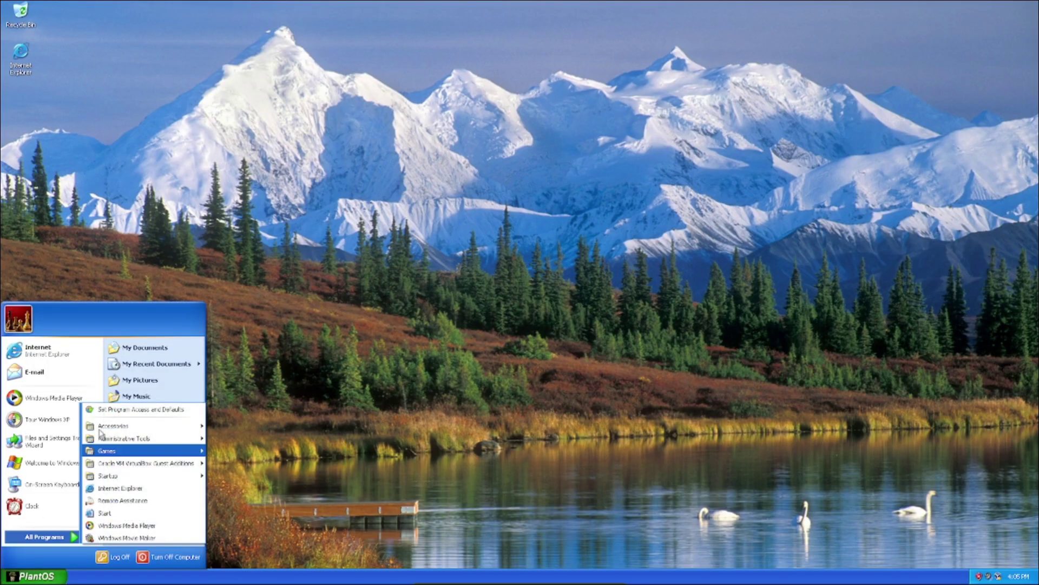
mouse_move(113, 426)
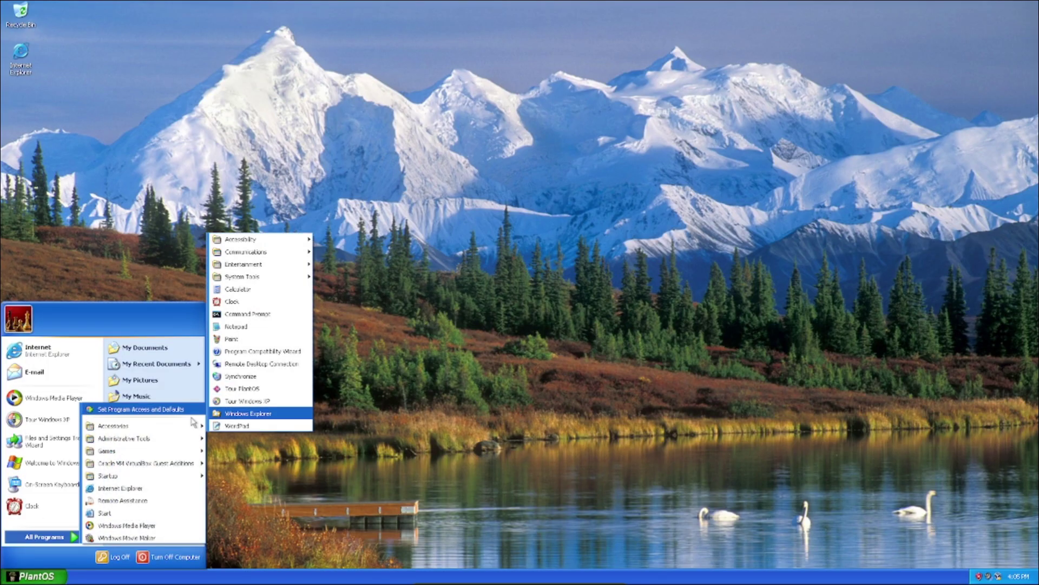
left_click(141, 409)
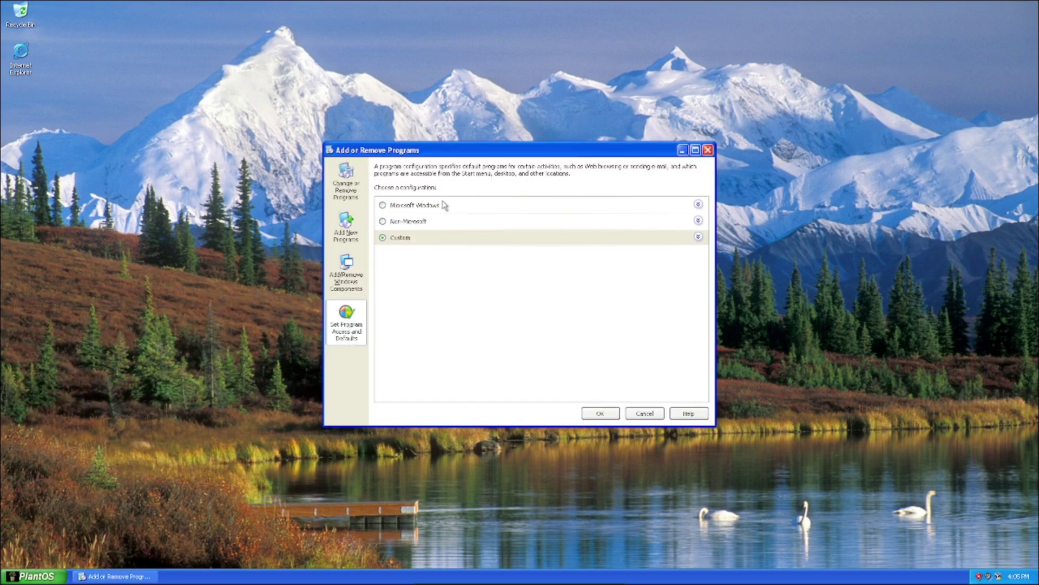
left_click(346, 181)
left_click(707, 150)
Launch the PlantOS Start page from All Programs and move its window toward the centre.
left_click(33, 576)
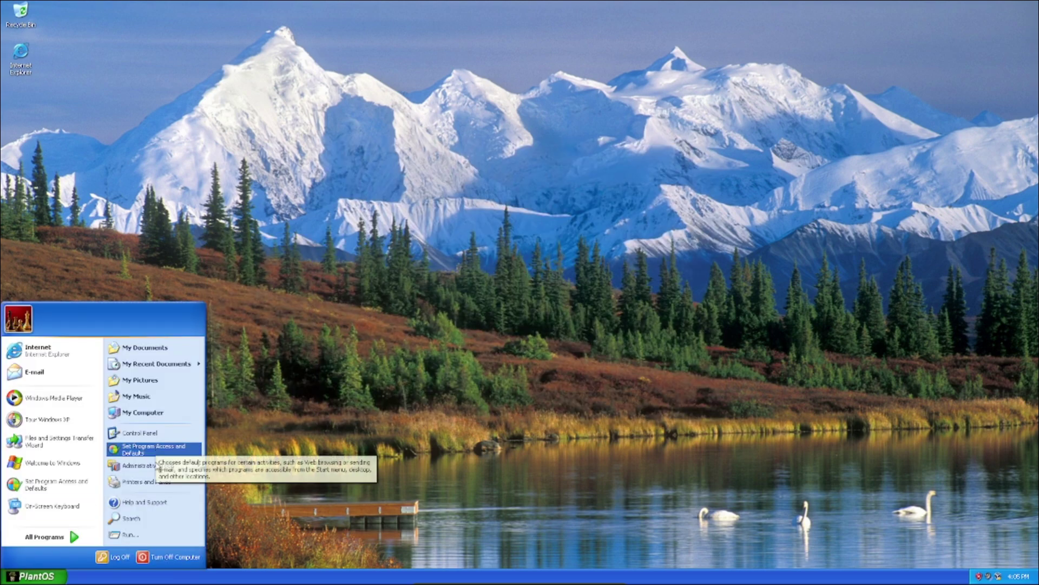
mouse_move(161, 466)
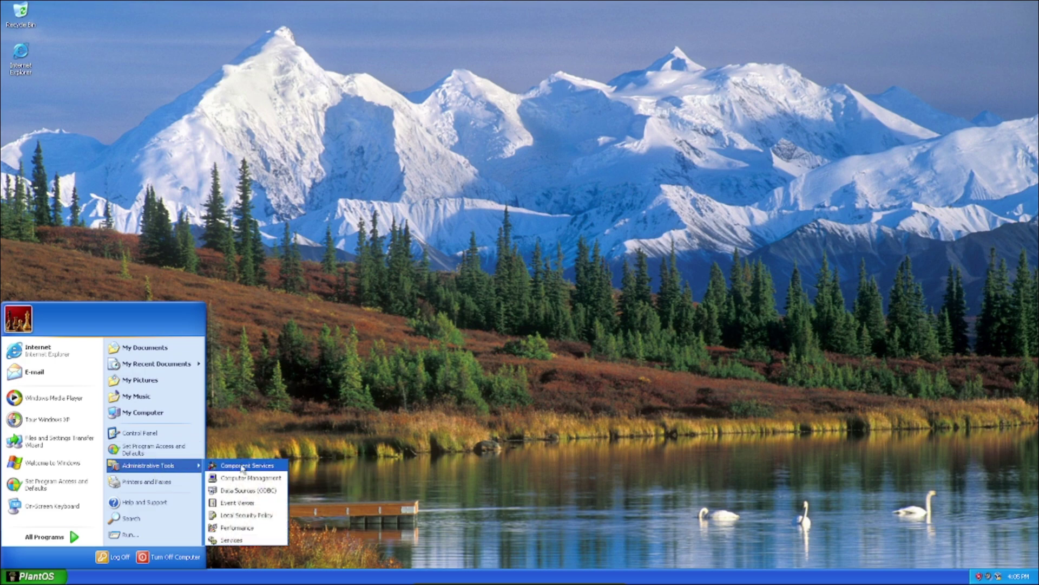
mouse_move(47, 541)
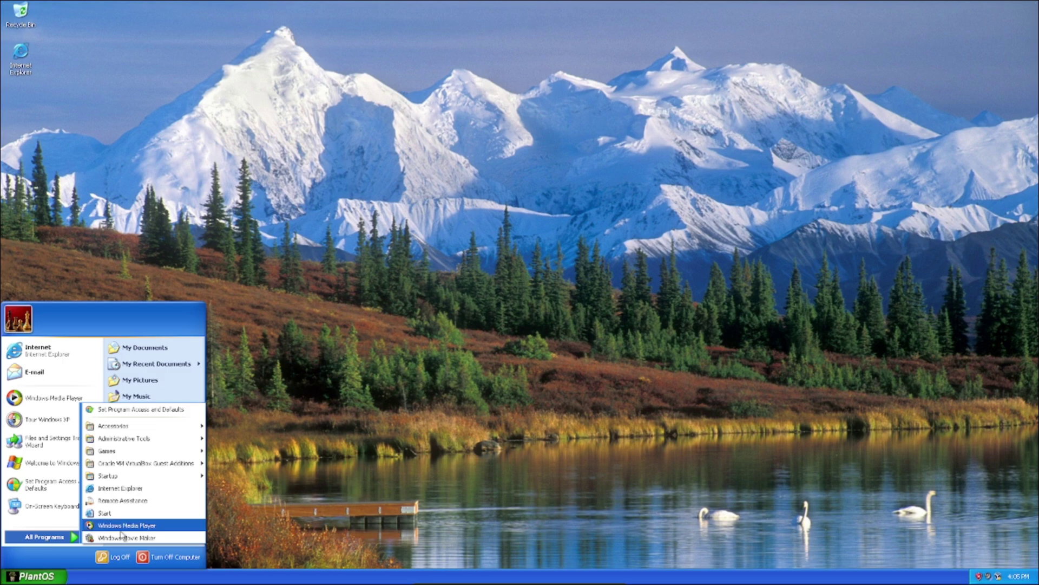
left_click(119, 514)
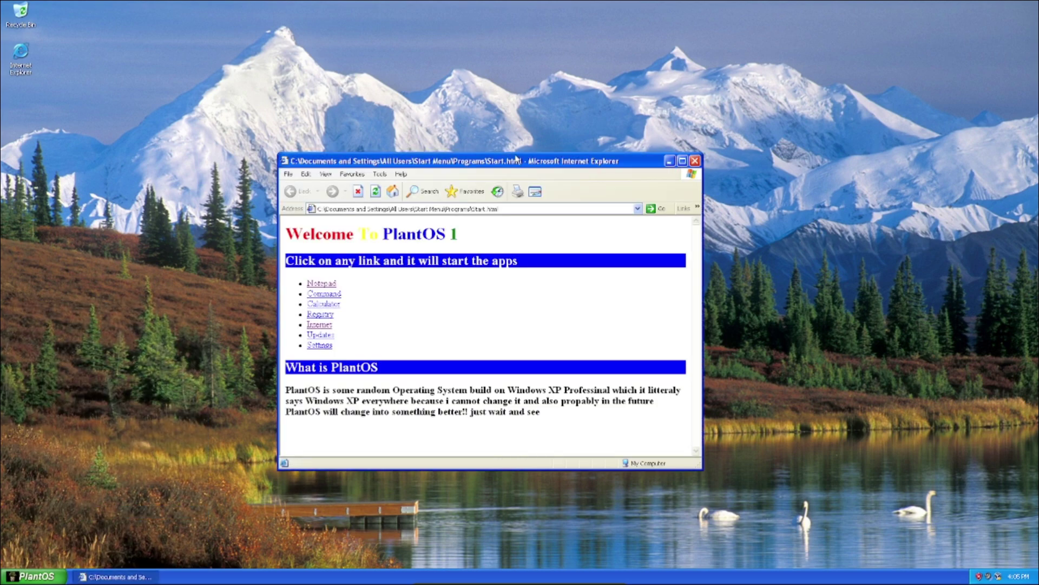
left_click_drag(500, 163, 555, 172)
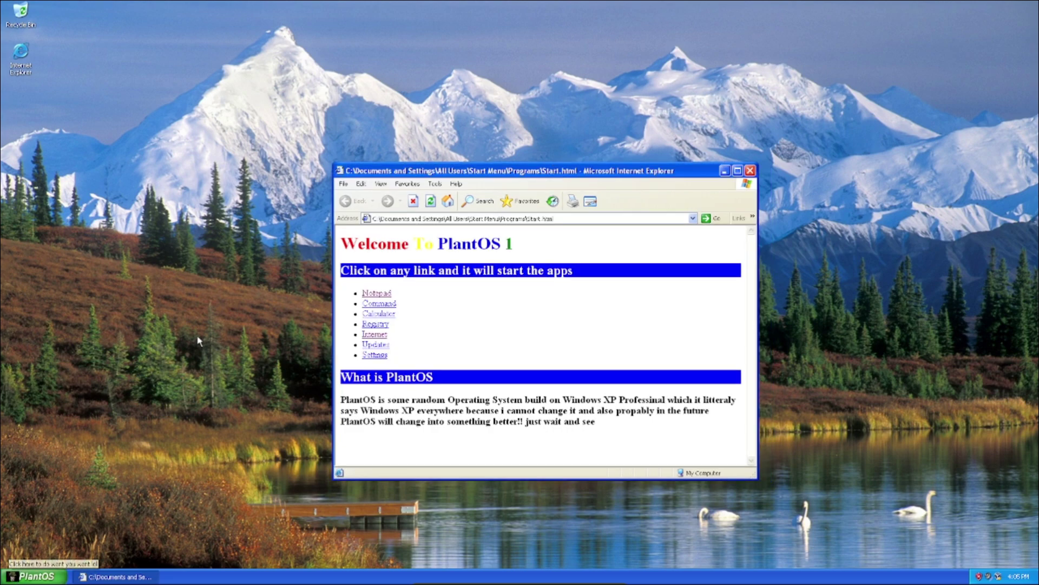
right_click(185, 224)
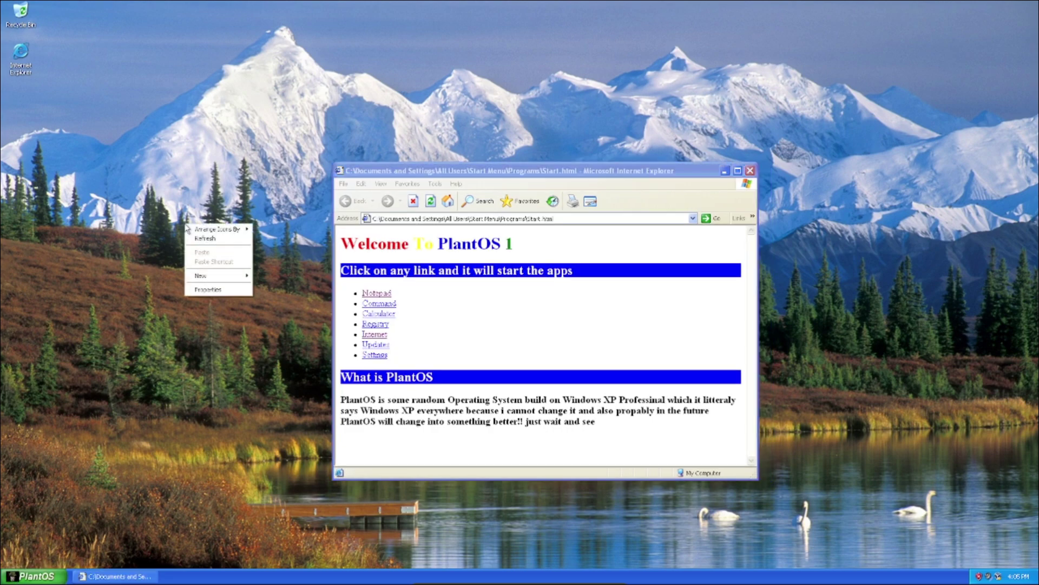
left_click(208, 290)
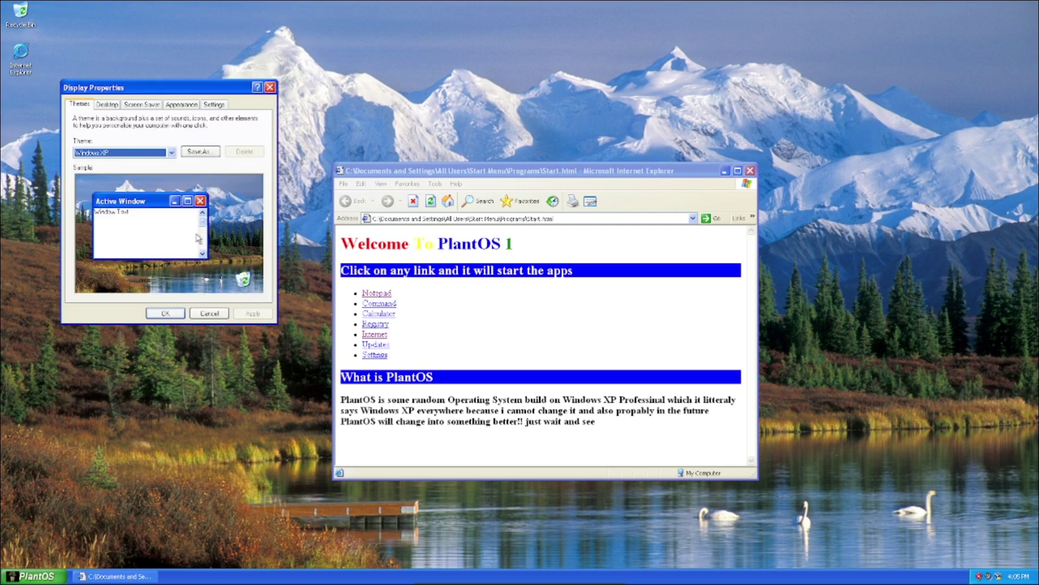
left_click(156, 154)
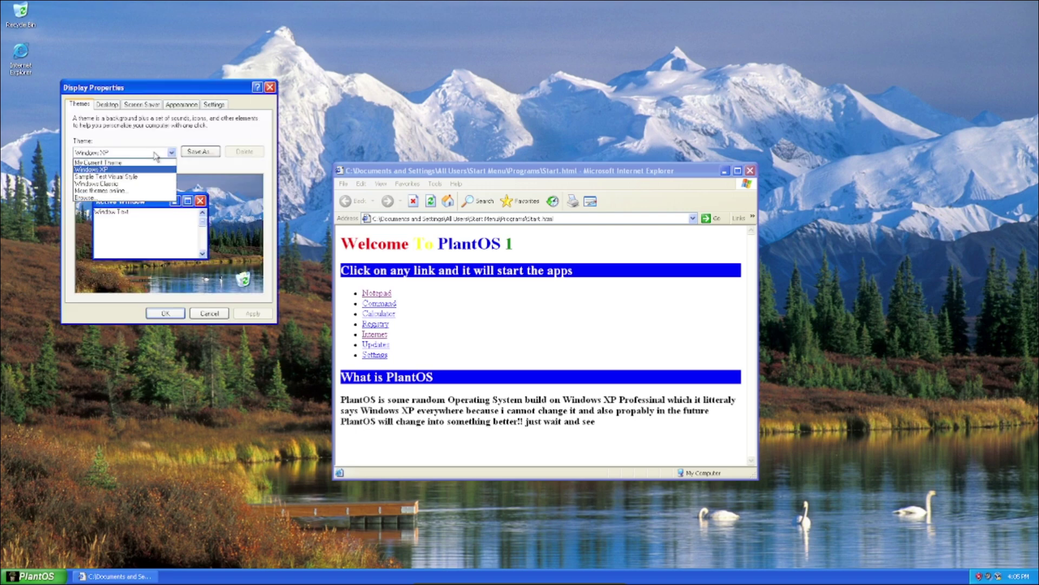
left_click(148, 187)
key("Return")
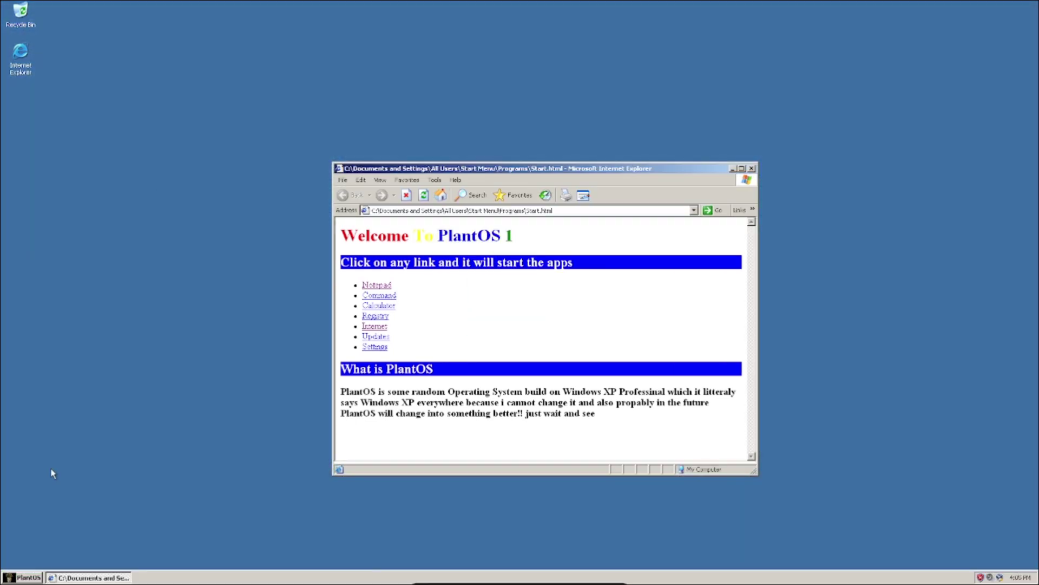
left_click(30, 576)
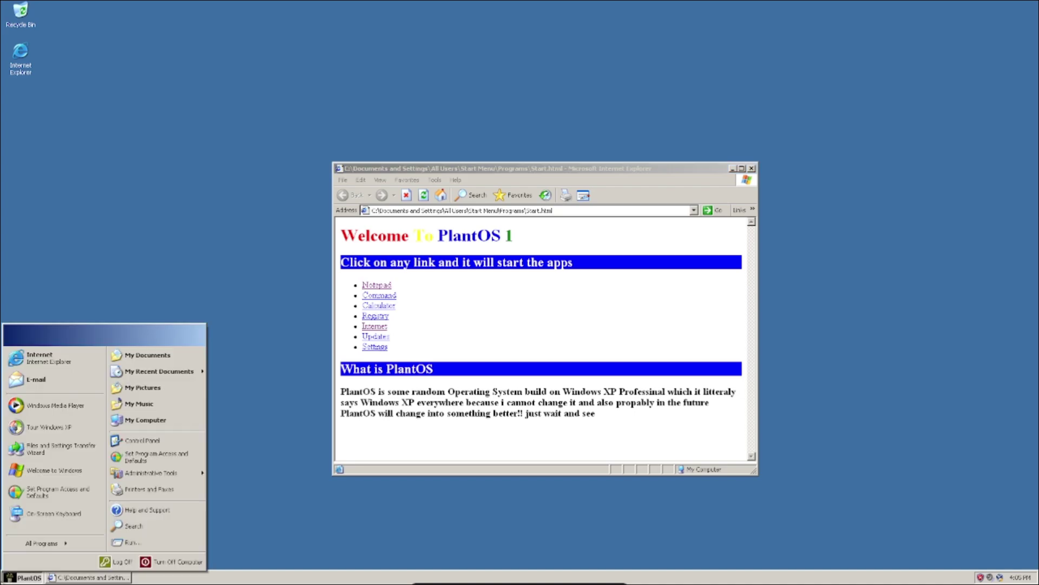
left_click(243, 458)
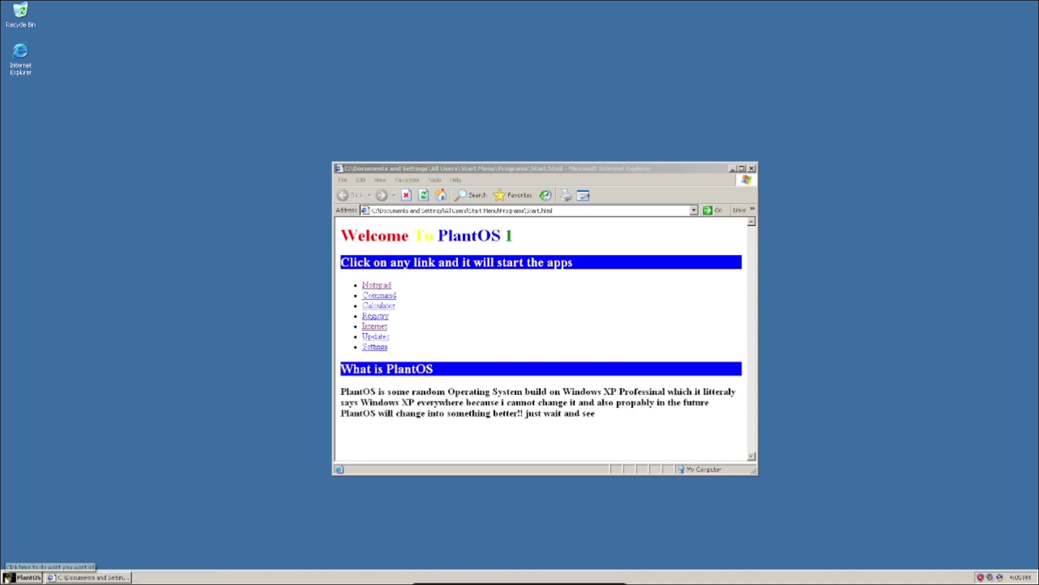
key("super")
left_click(236, 509)
right_click(106, 255)
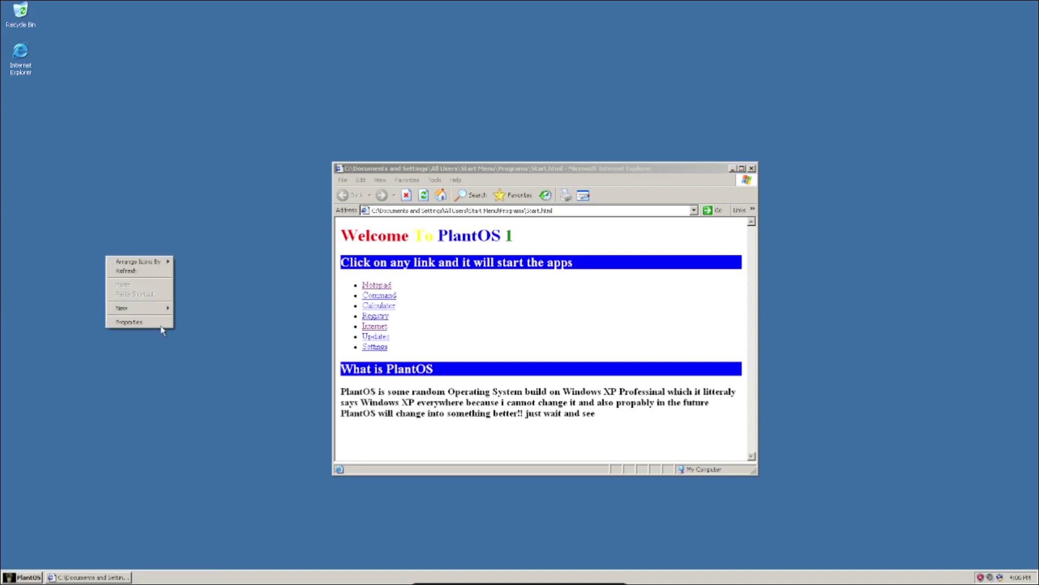
left_click(157, 324)
left_click(154, 142)
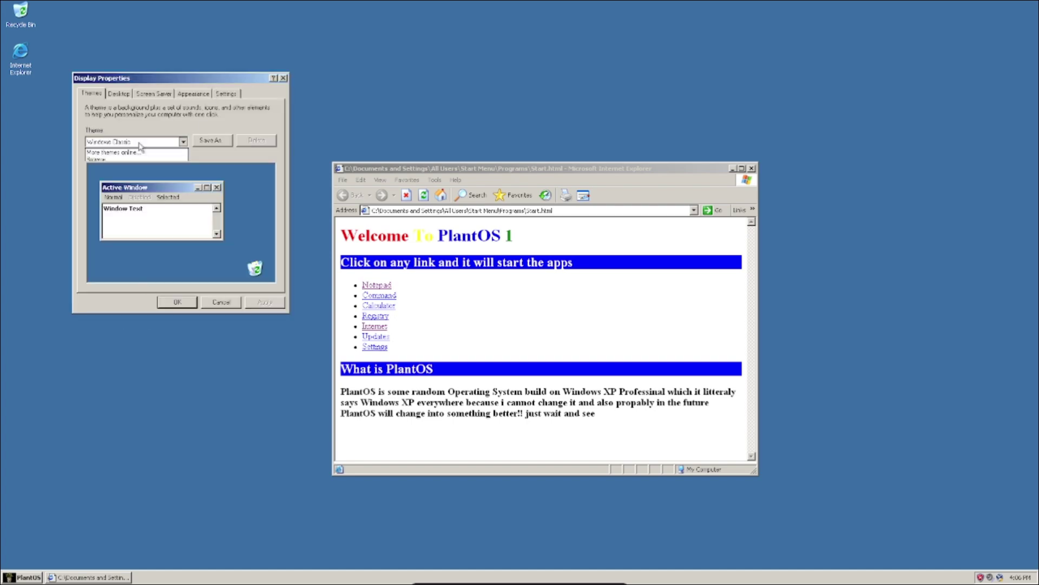
left_click(124, 150)
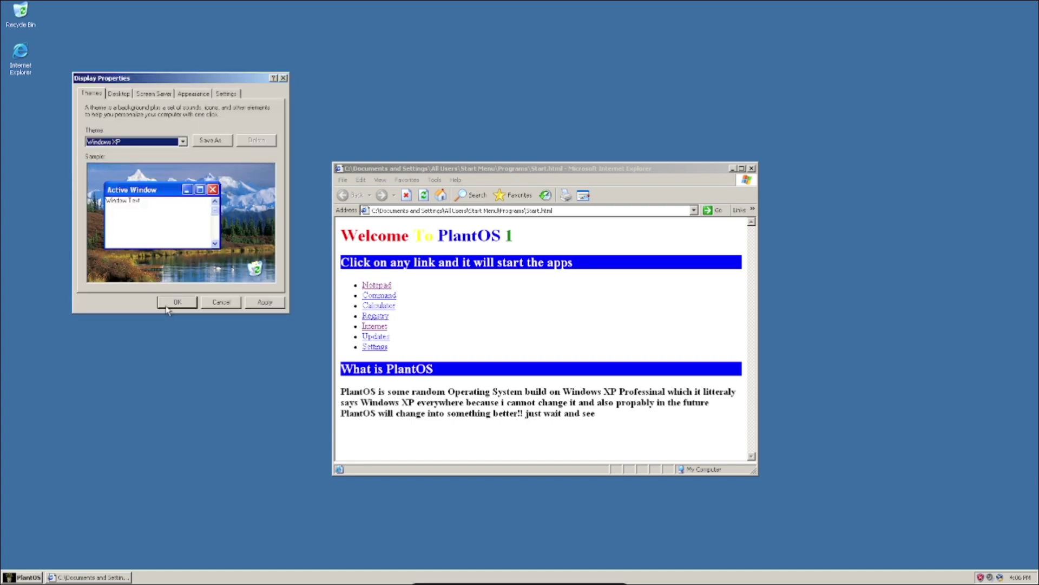
left_click(177, 302)
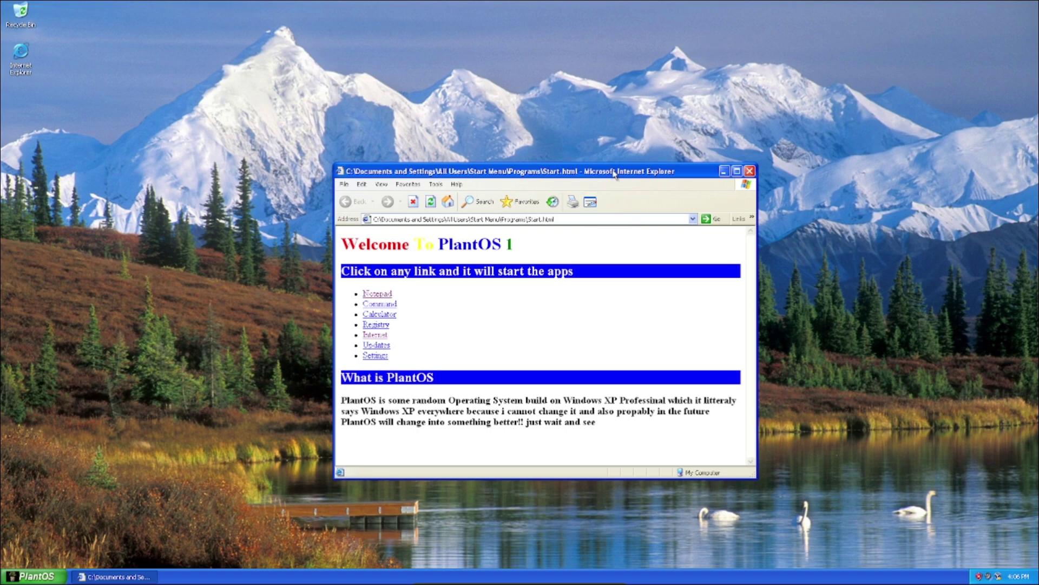
Nudge the welcome page window up, browse the Windows Classic and Embedded history entries, then close History.
left_click_drag(614, 173, 596, 150)
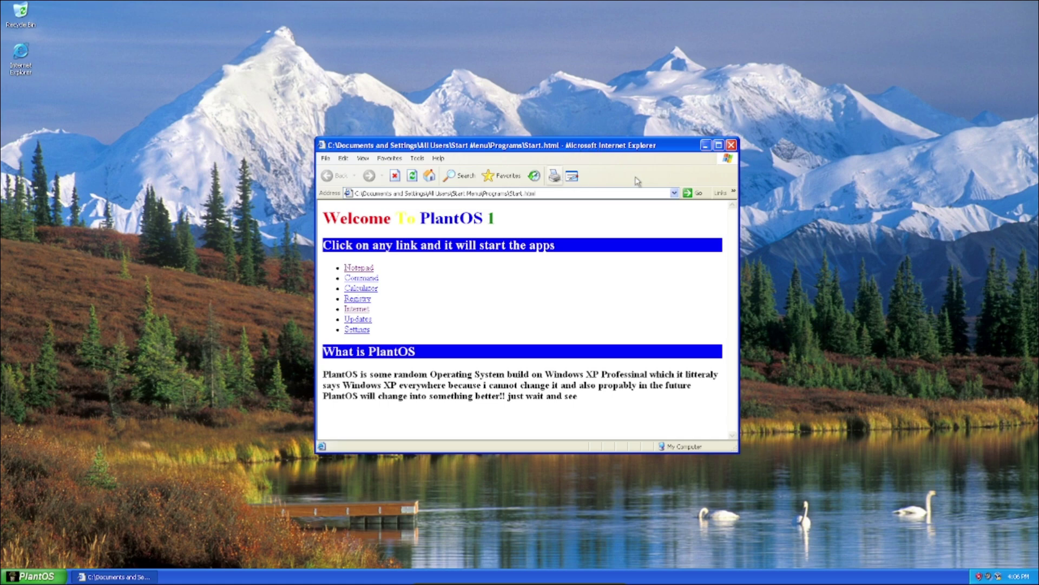
left_click(533, 176)
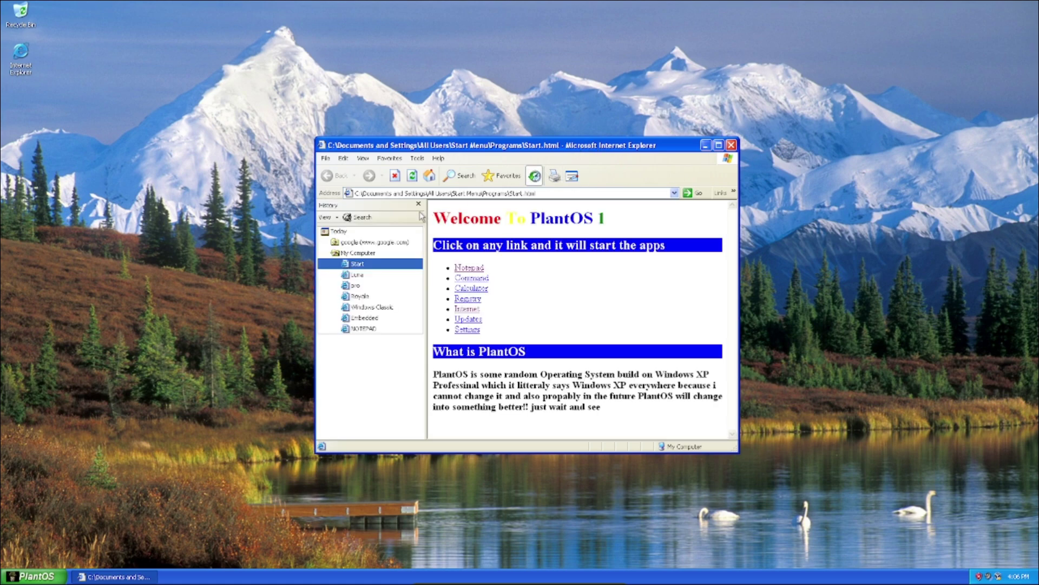
left_click(376, 307)
left_click(386, 319)
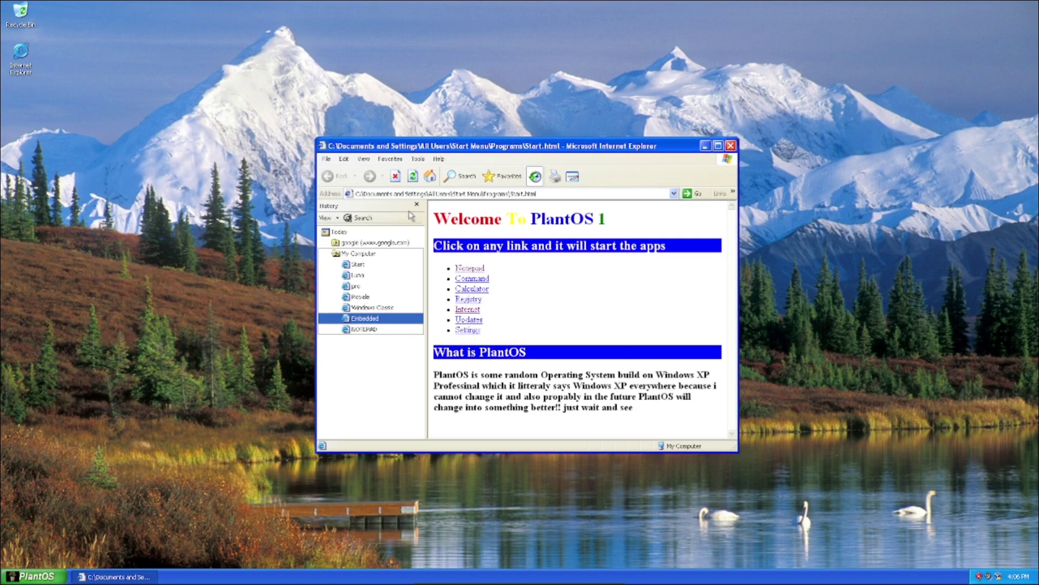
left_click(414, 206)
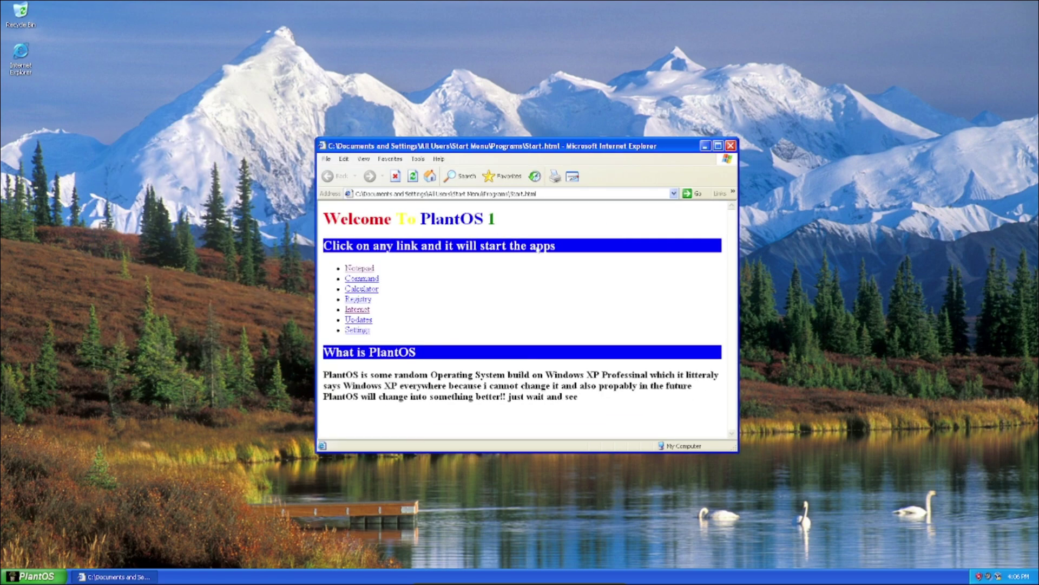